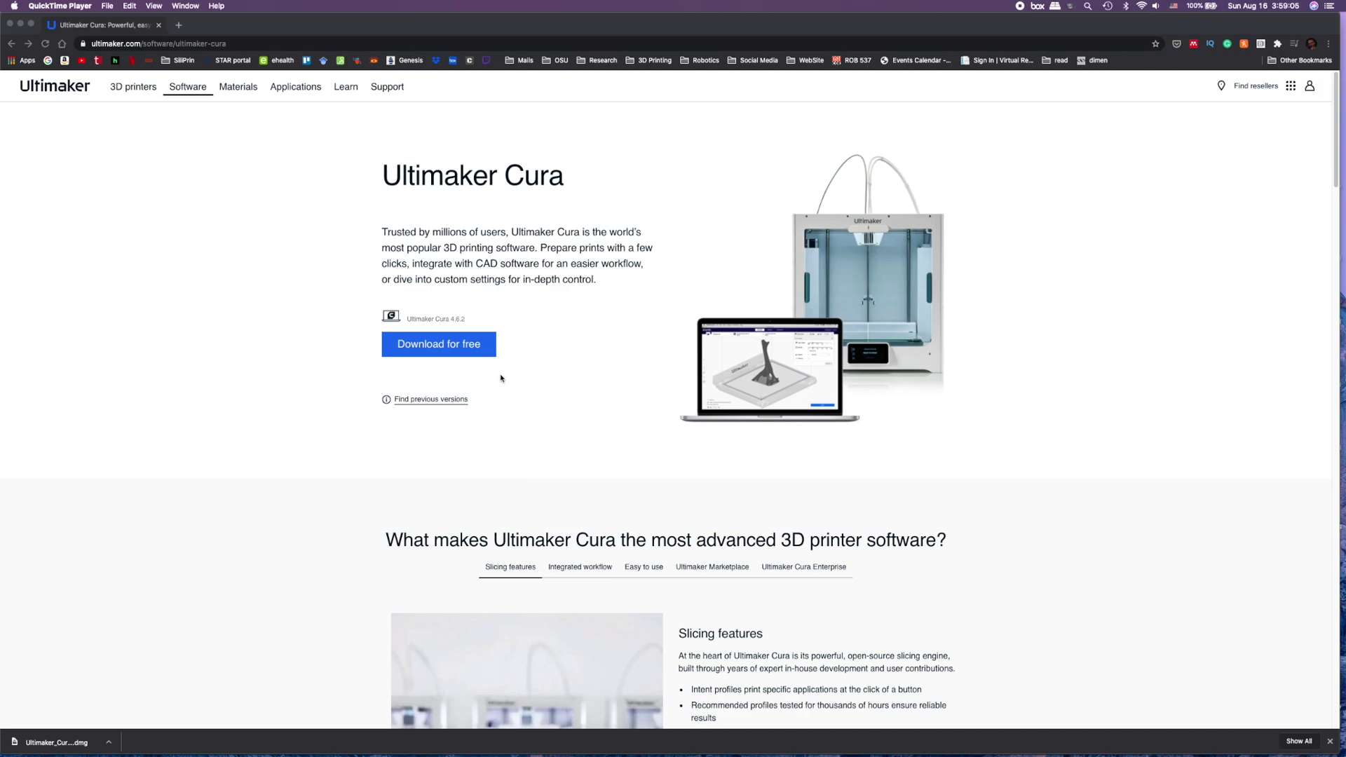
- Highlight the Ultimaker Cura description paragraph and the 4.6.2 version text
left_click_drag(475, 376, 348, 292)
left_click_drag(351, 208, 608, 308)
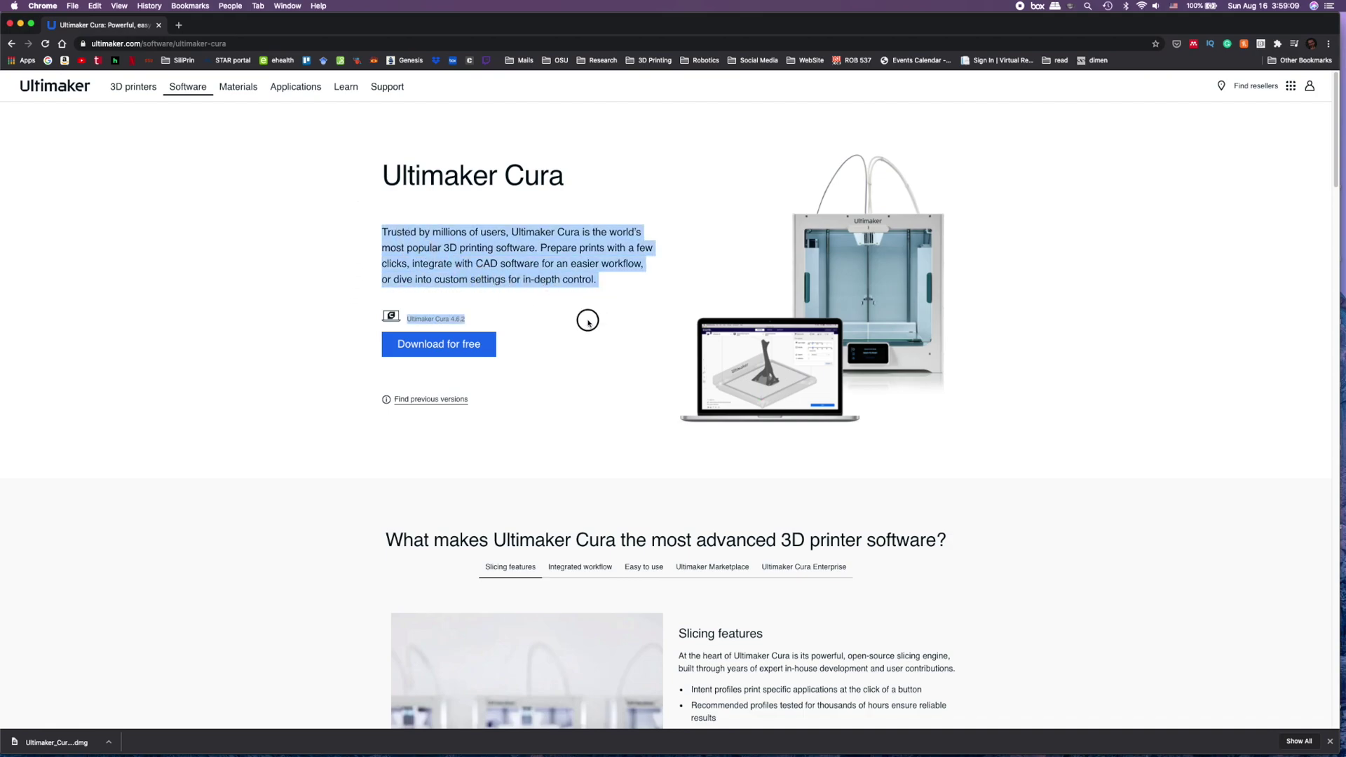
left_click_drag(507, 321, 404, 320)
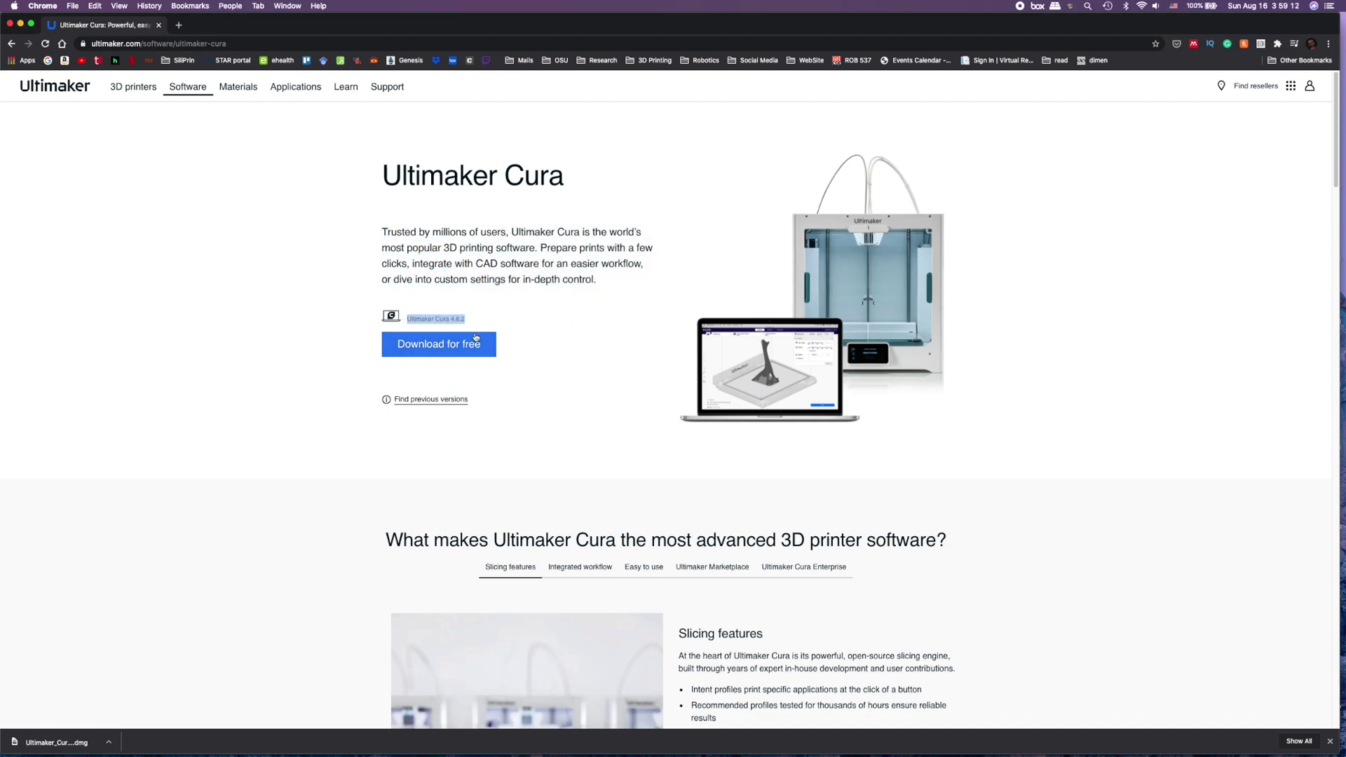
- Download the macOS 64-bit installer for Cura 4.6.2 and save the disk image
left_click(419, 345)
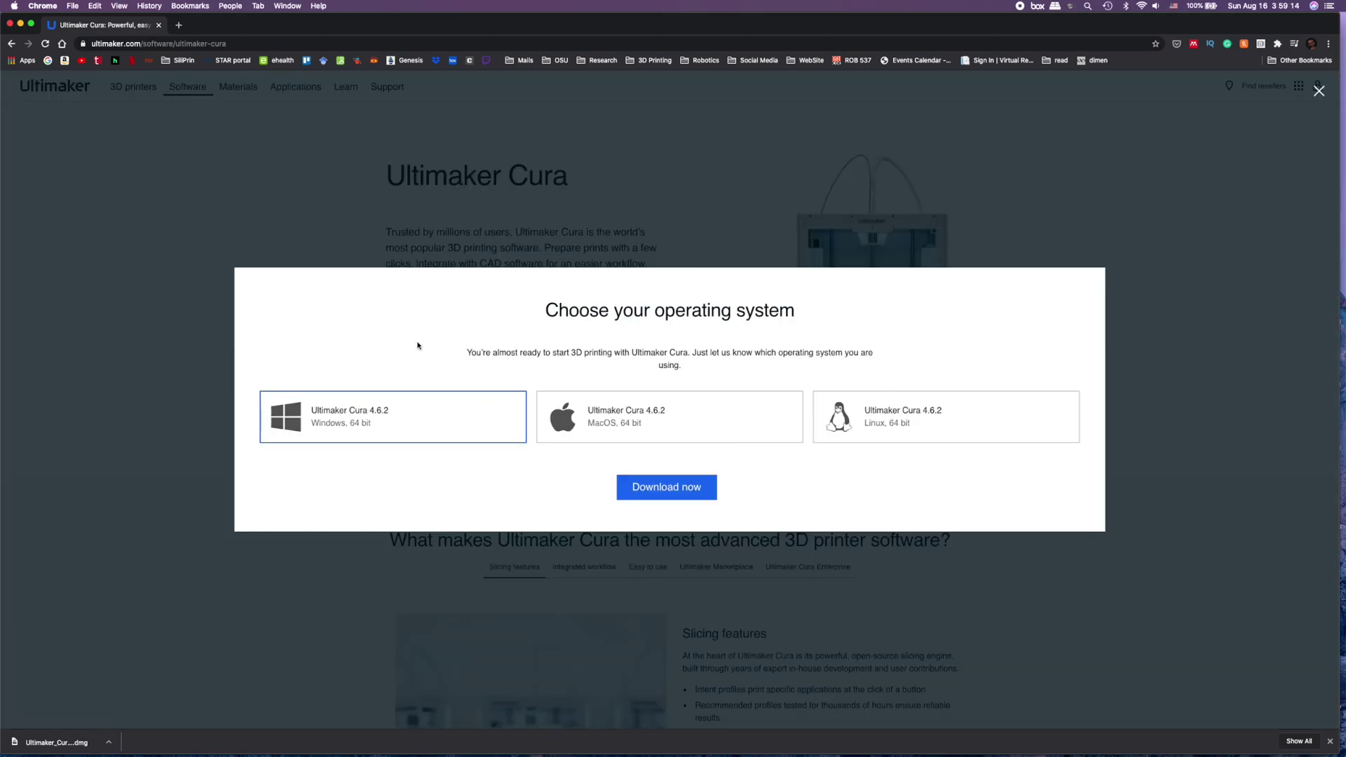
left_click(662, 424)
left_click(675, 488)
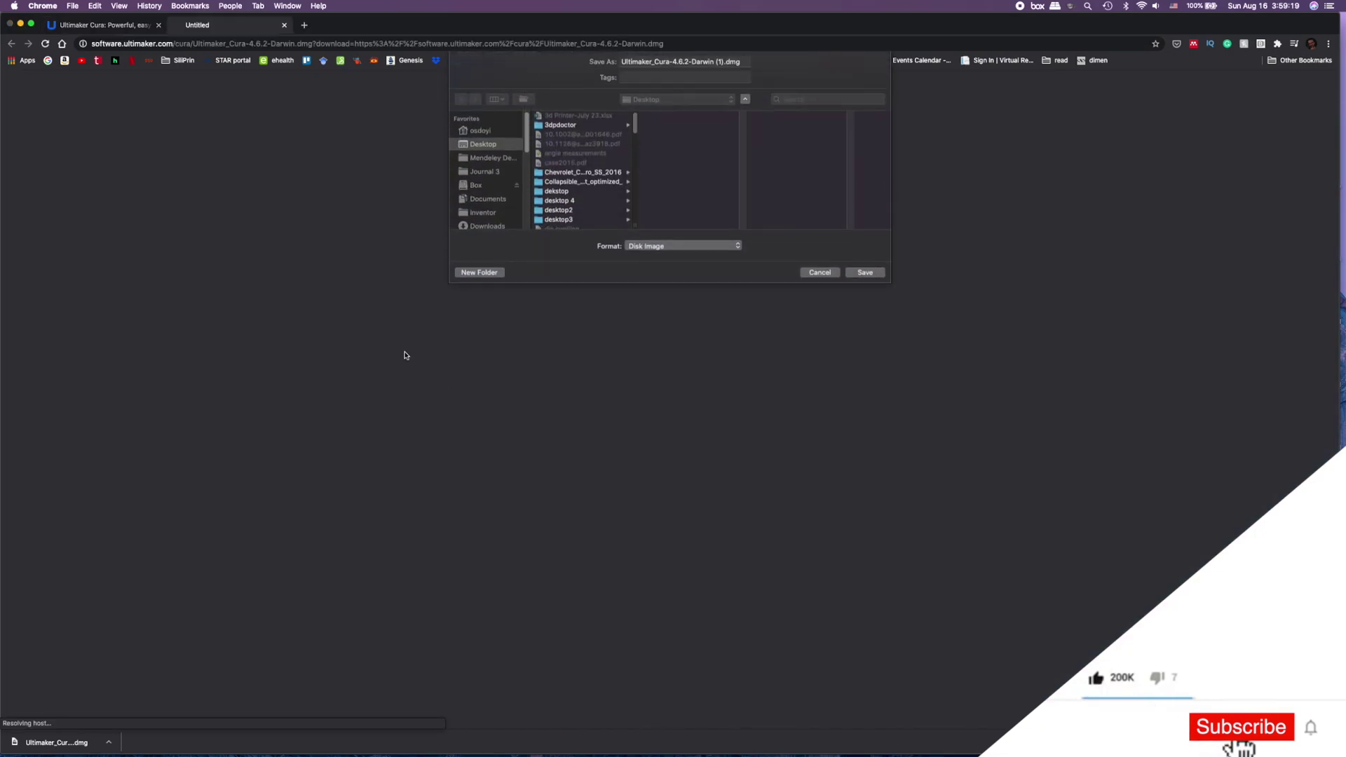
left_click(876, 274)
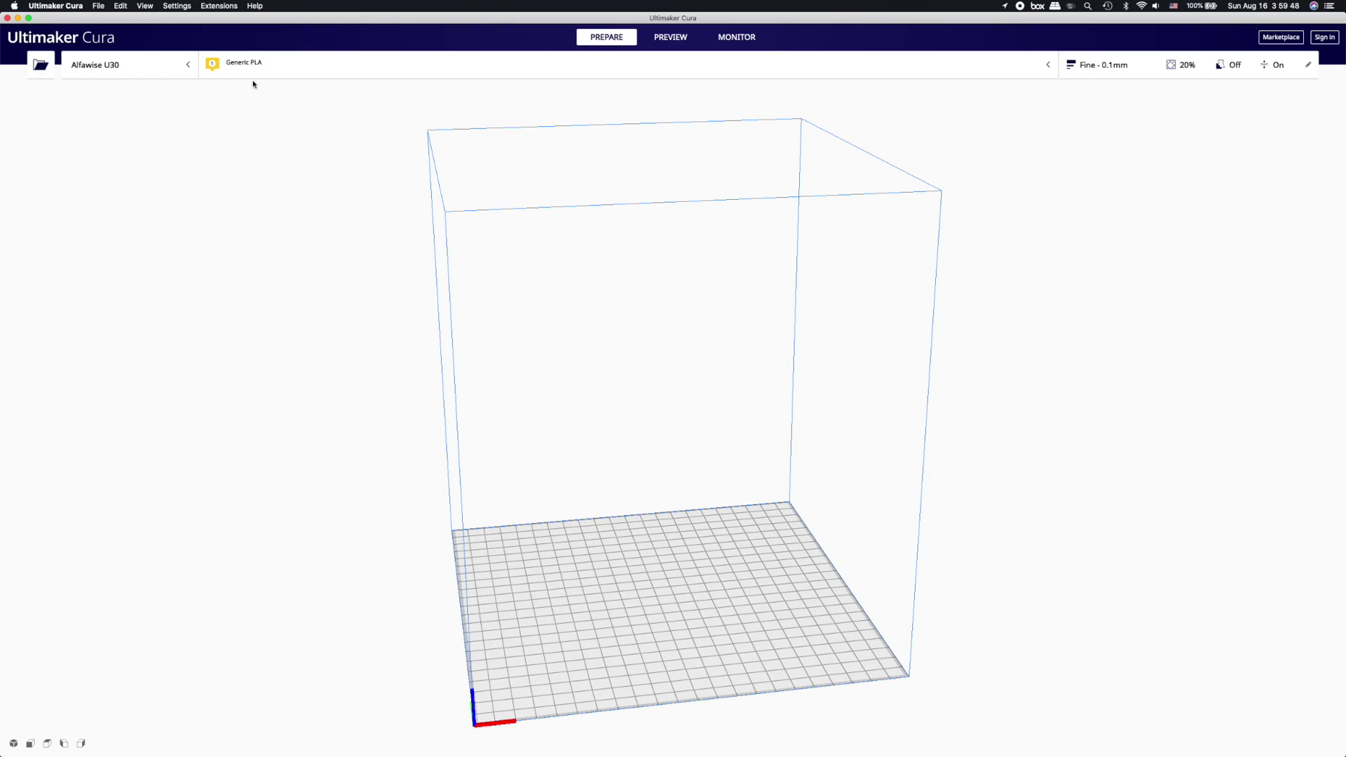
- Open printer management preferences from the preset printer list and reposition the Preferences window
left_click(178, 5)
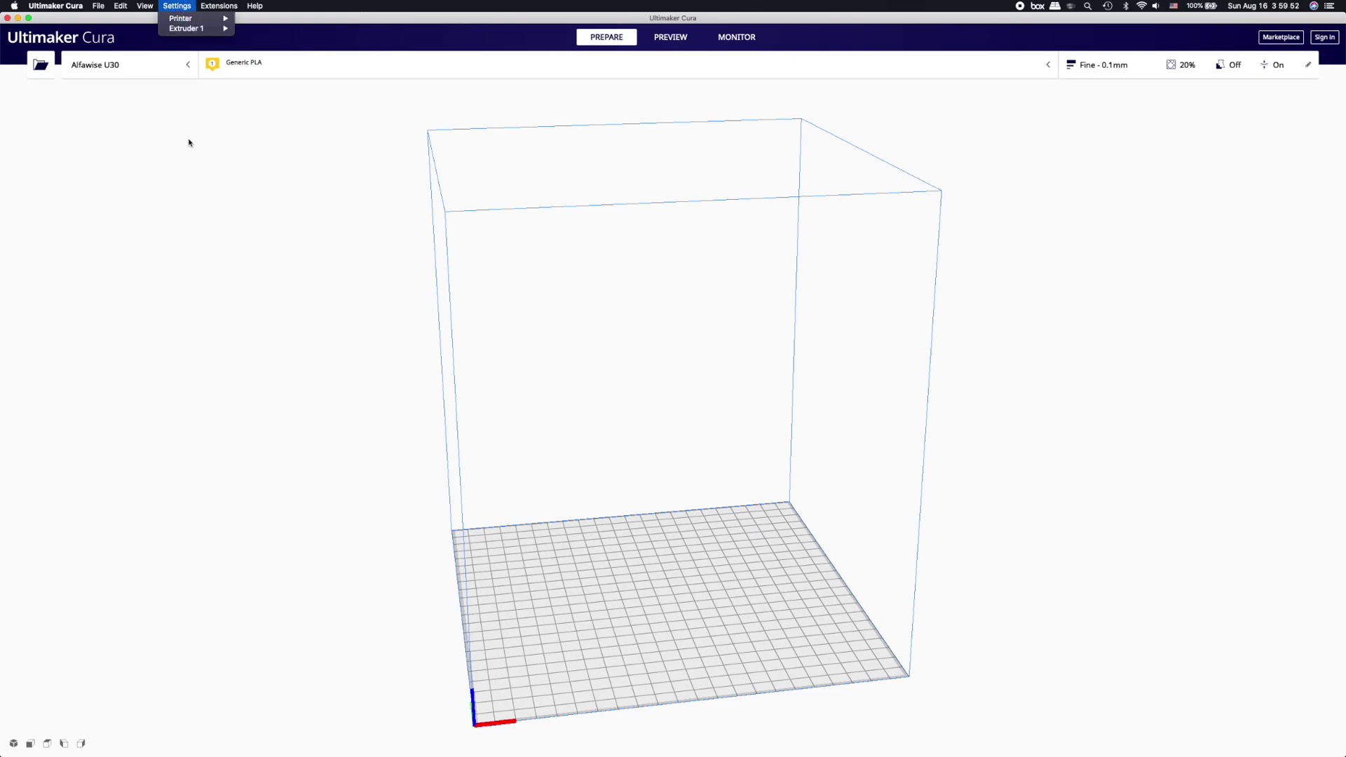
left_click(210, 26)
left_click(187, 68)
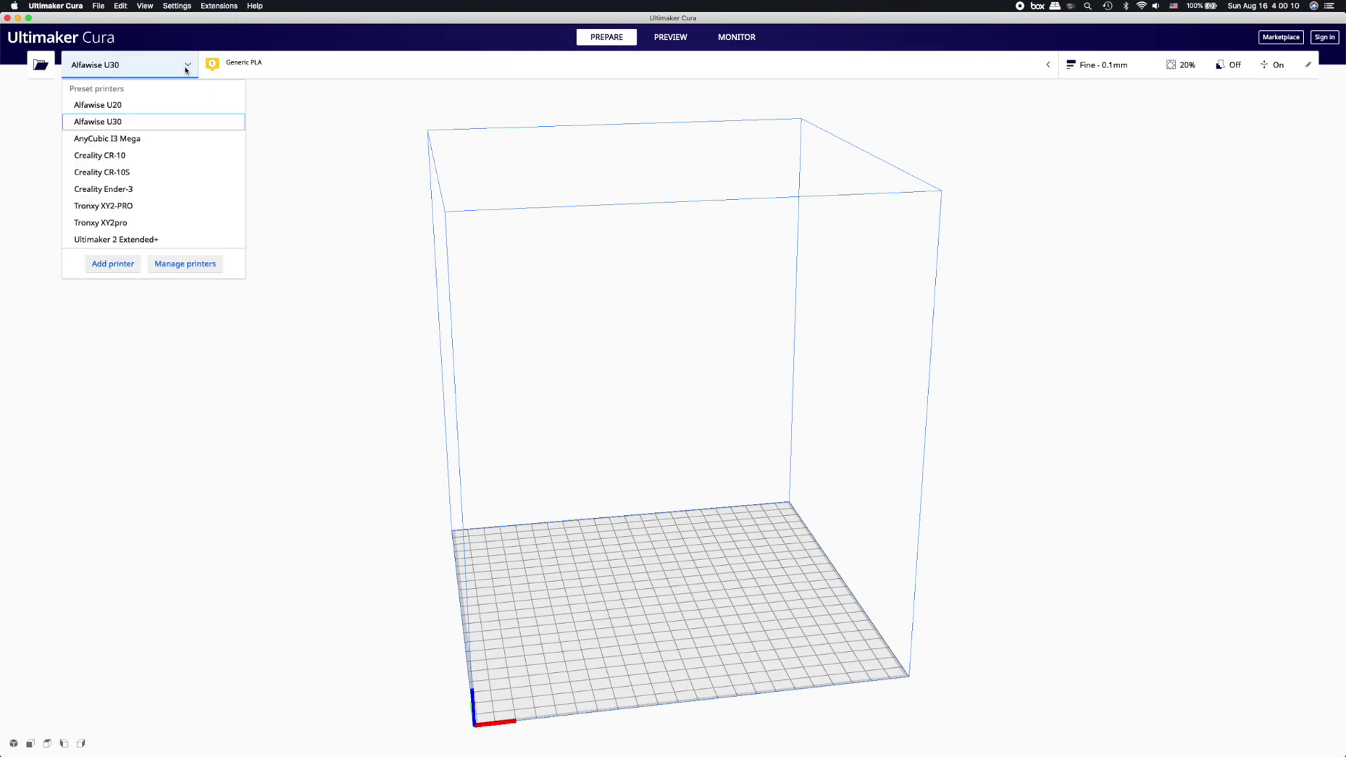
left_click(183, 265)
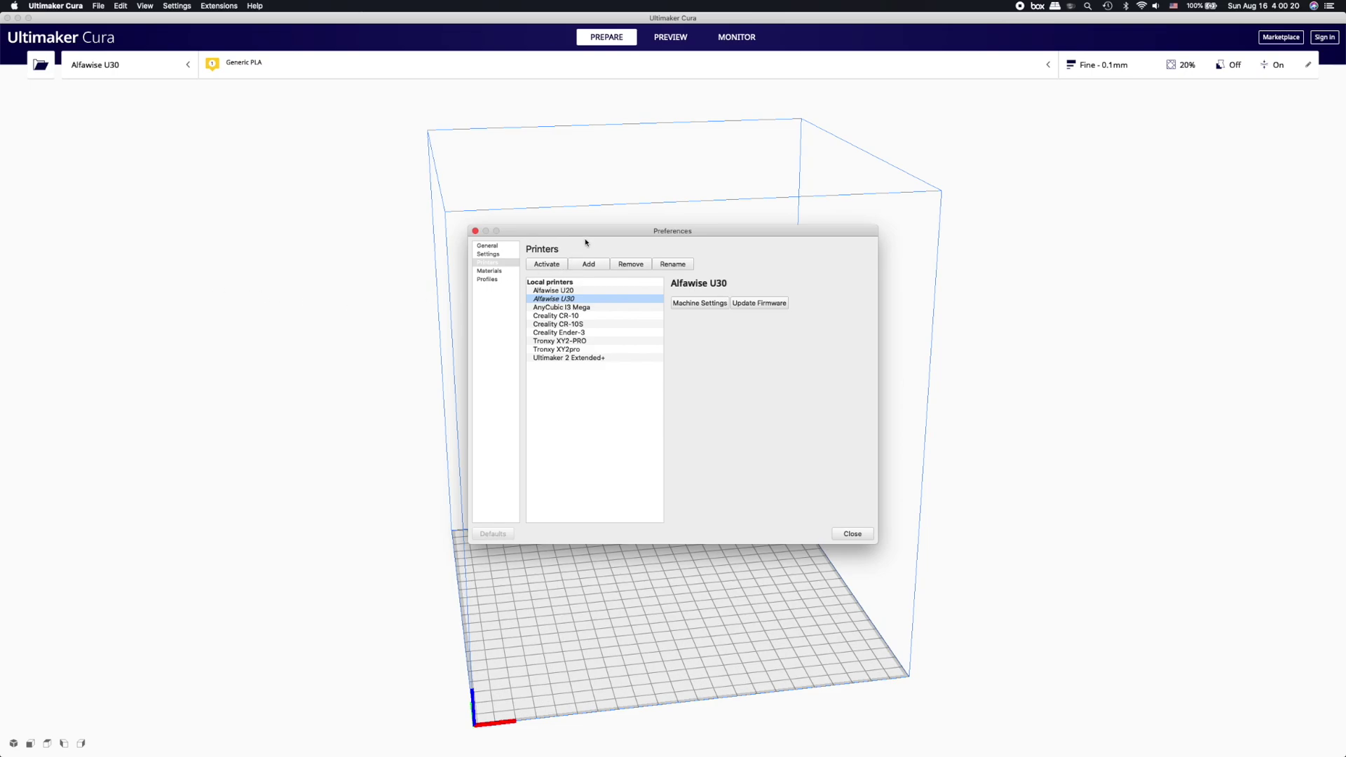
left_click_drag(590, 247, 560, 209)
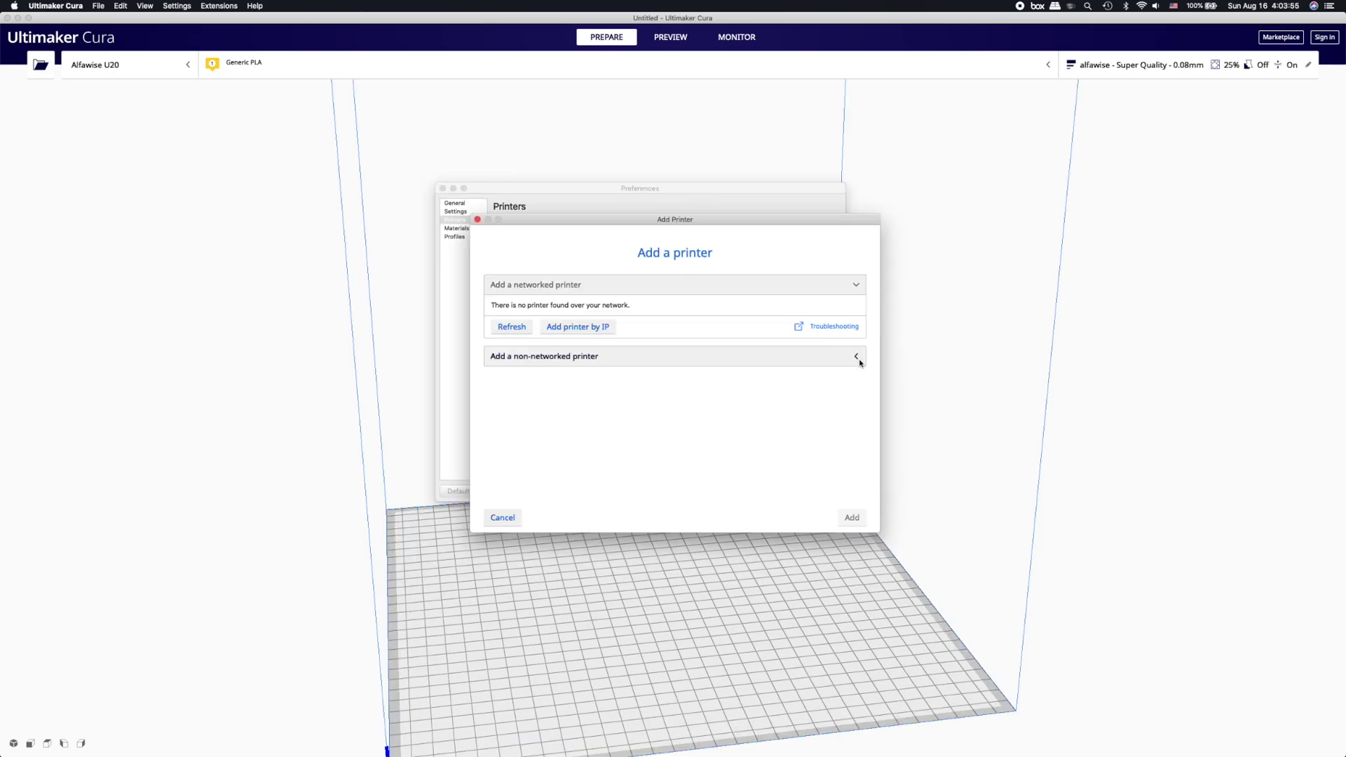
- Add a non-networked Creality3D Creality Ender-3 printer named 'Creality Ender-3 / V2'
left_click(856, 356)
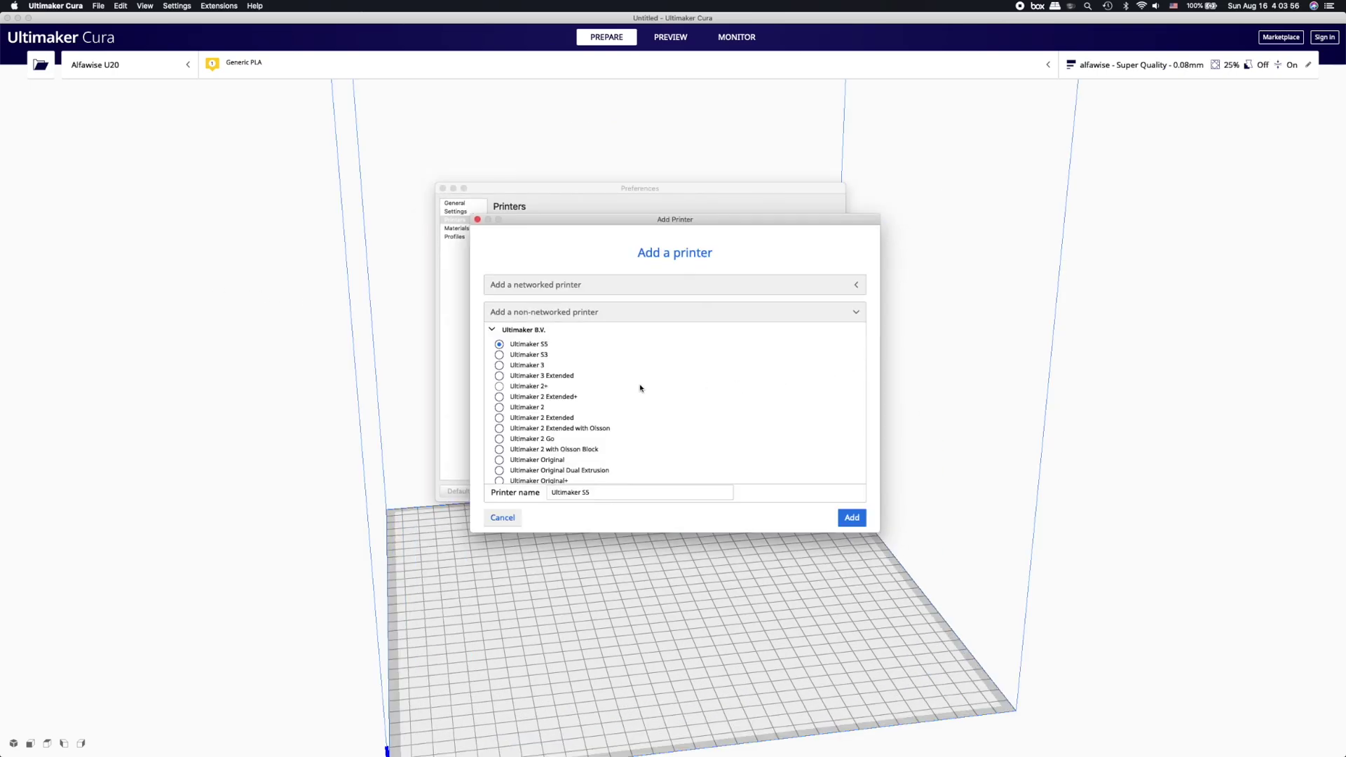
left_click(858, 313)
left_click(856, 356)
scroll(611, 427, "down", 10)
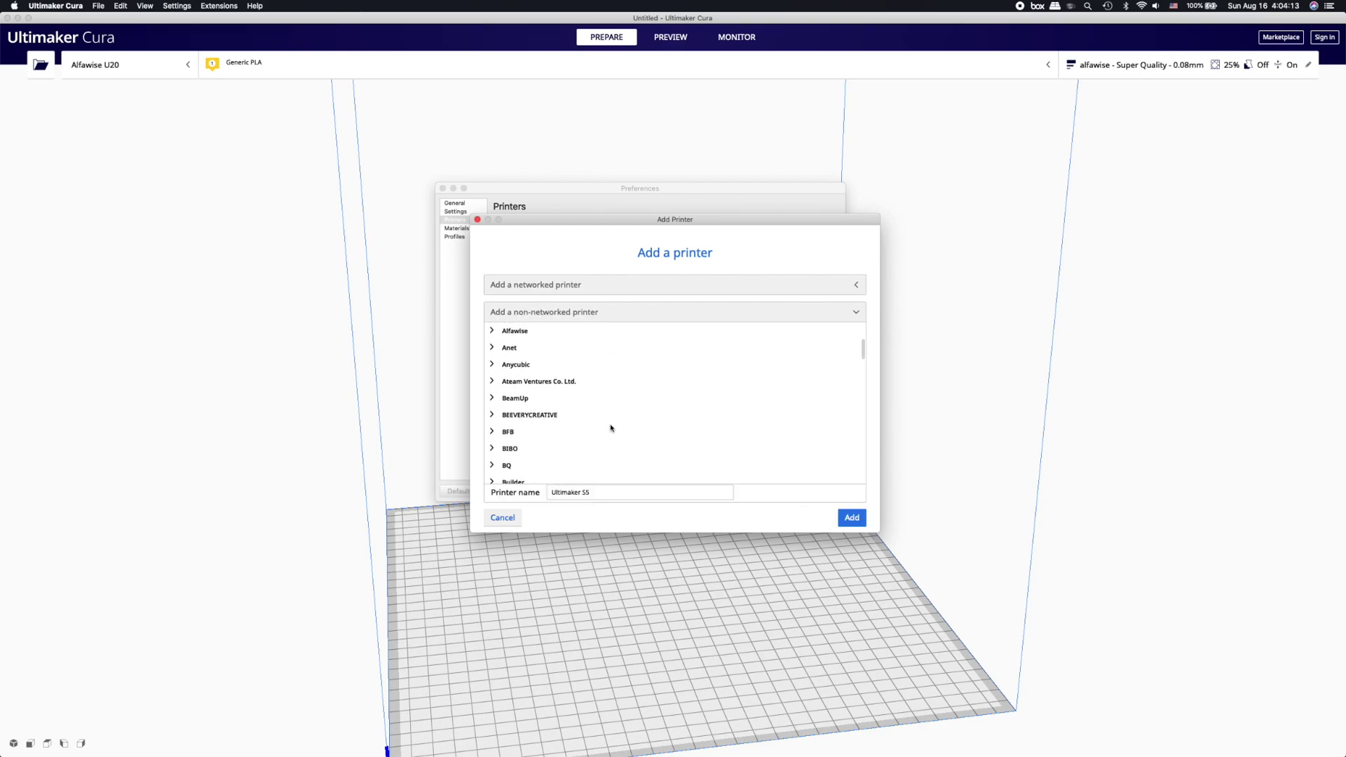
scroll(611, 427, "down", 3)
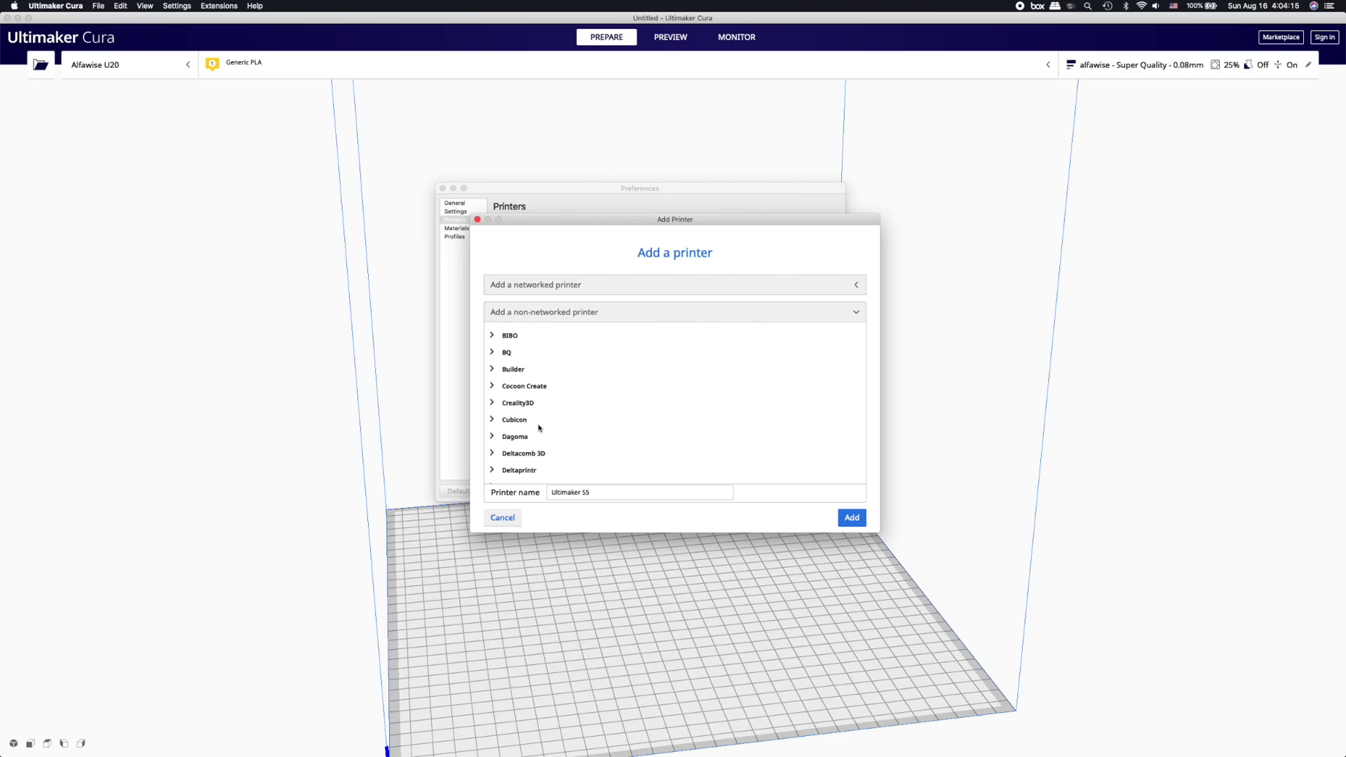
left_click(517, 407)
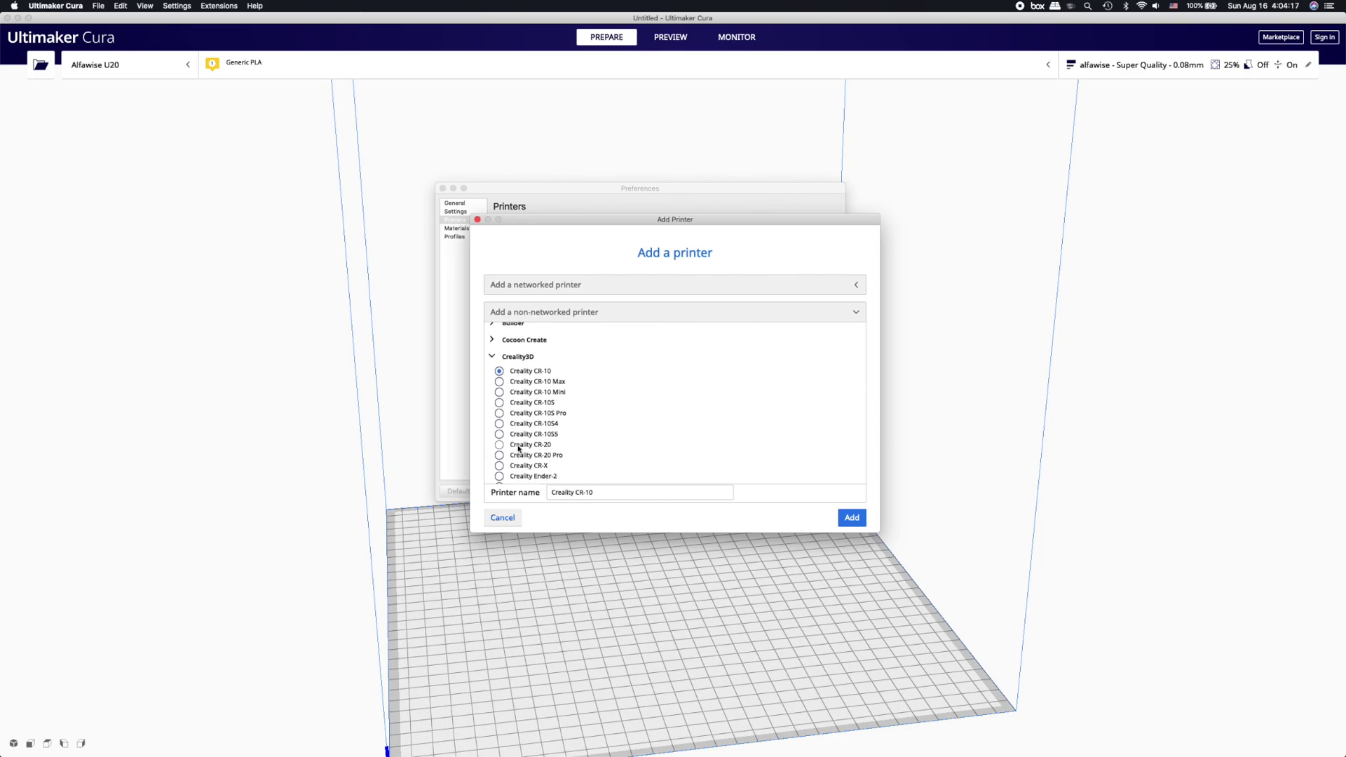
scroll(516, 447, "down", 2)
left_click(519, 446)
left_click(610, 492)
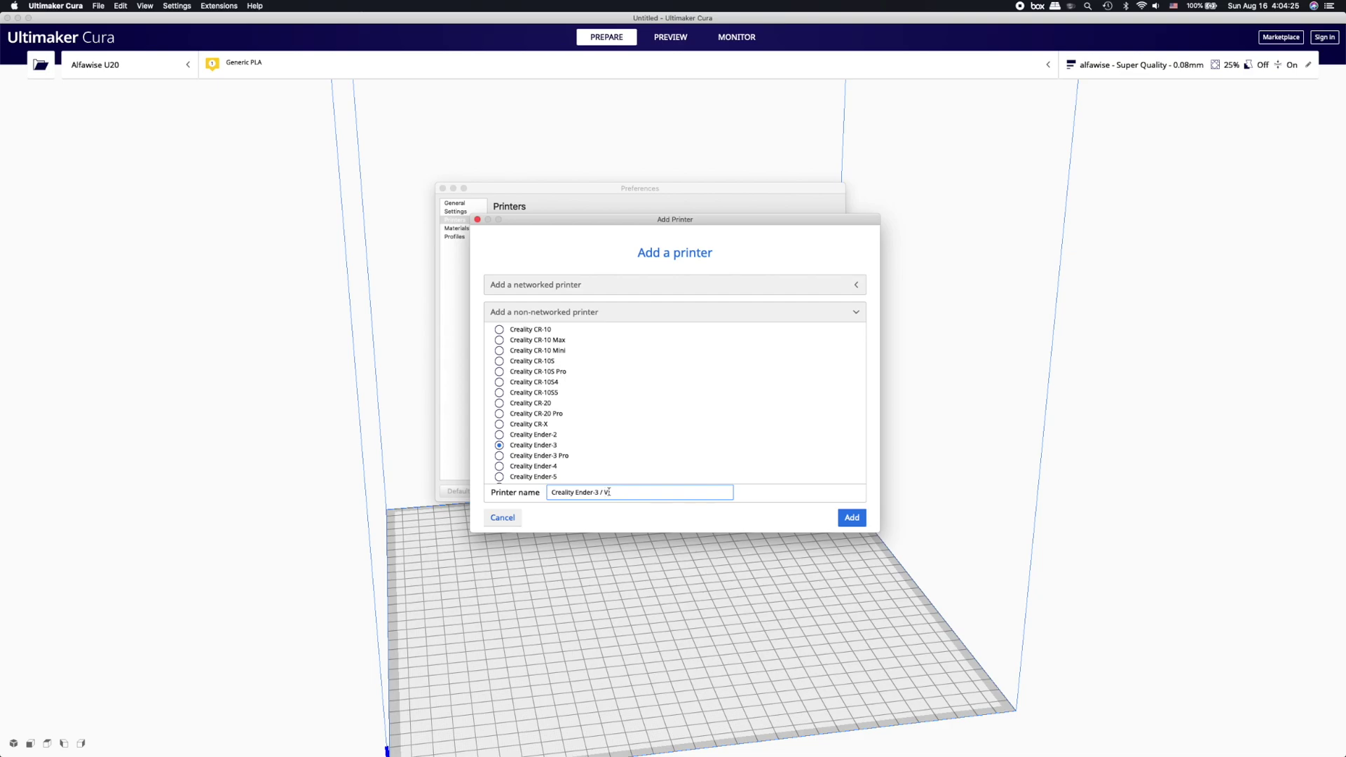
left_click(853, 521)
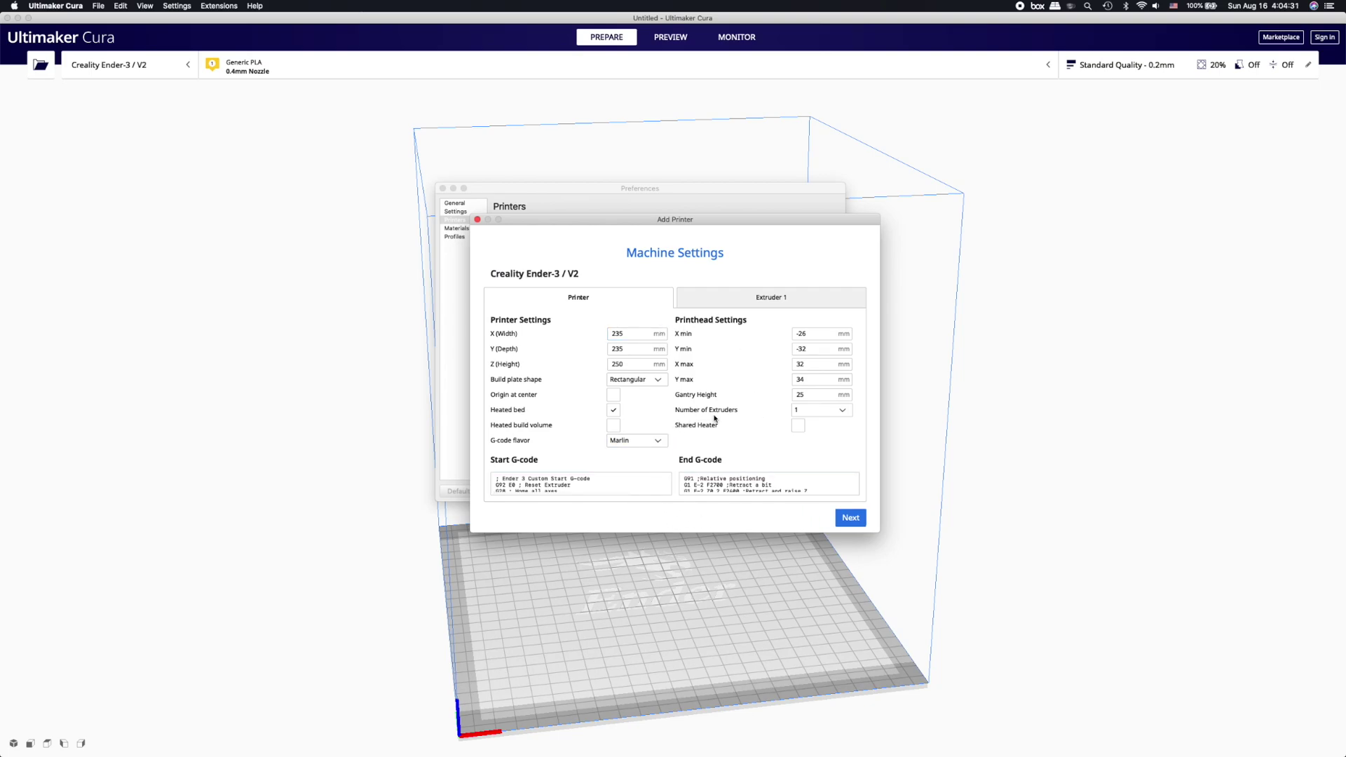
- Change the X width and Y depth from 235 to 220 mm, leaving height at 250
mouse_move(714, 418)
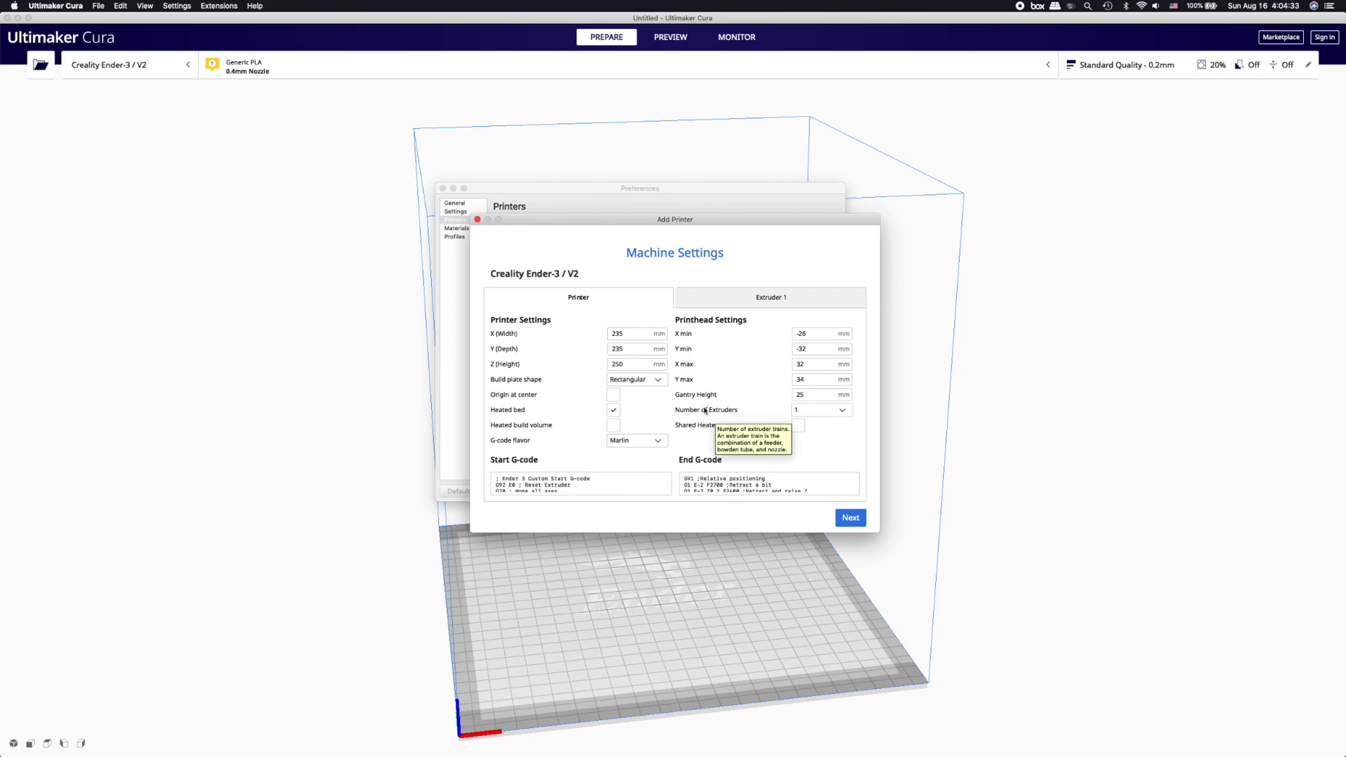
double_click(638, 335)
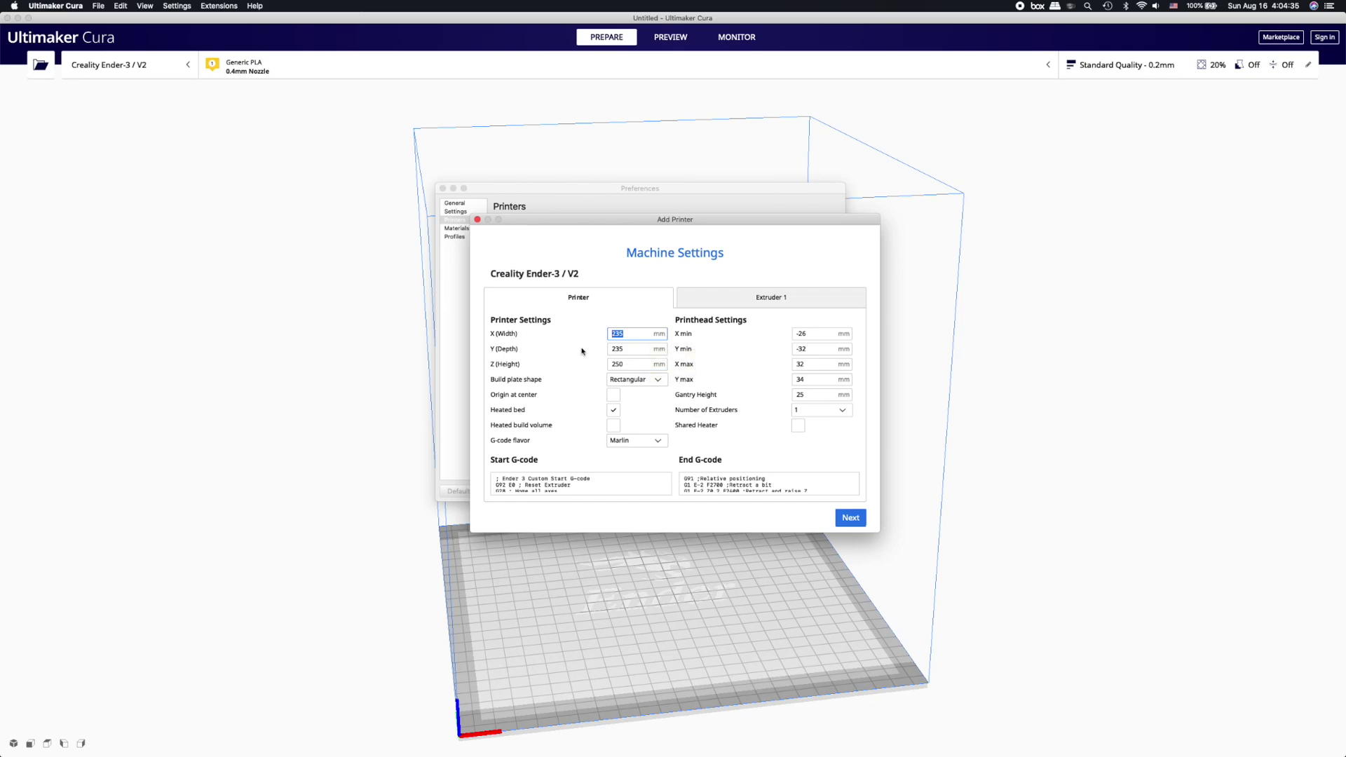
mouse_move(582, 351)
type("220")
double_click(634, 348)
type("22")
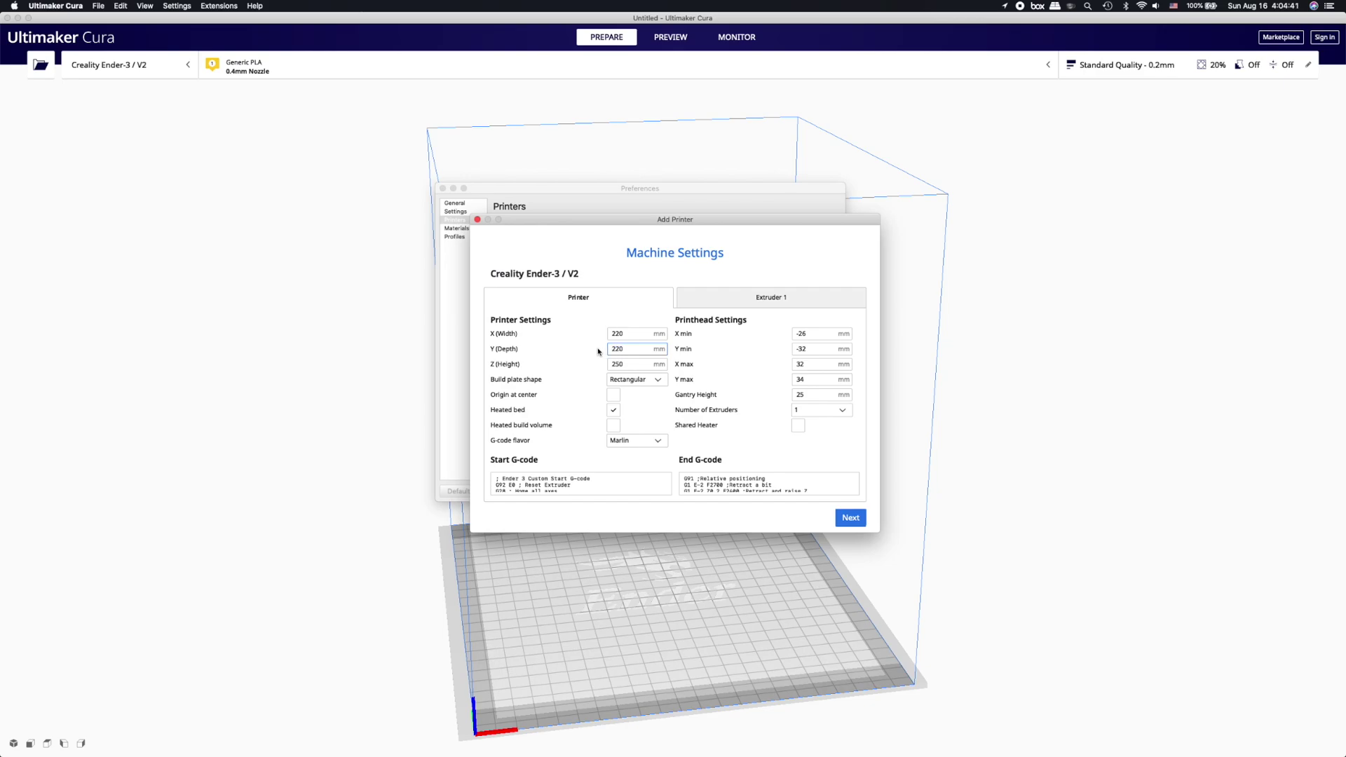
left_click(636, 363)
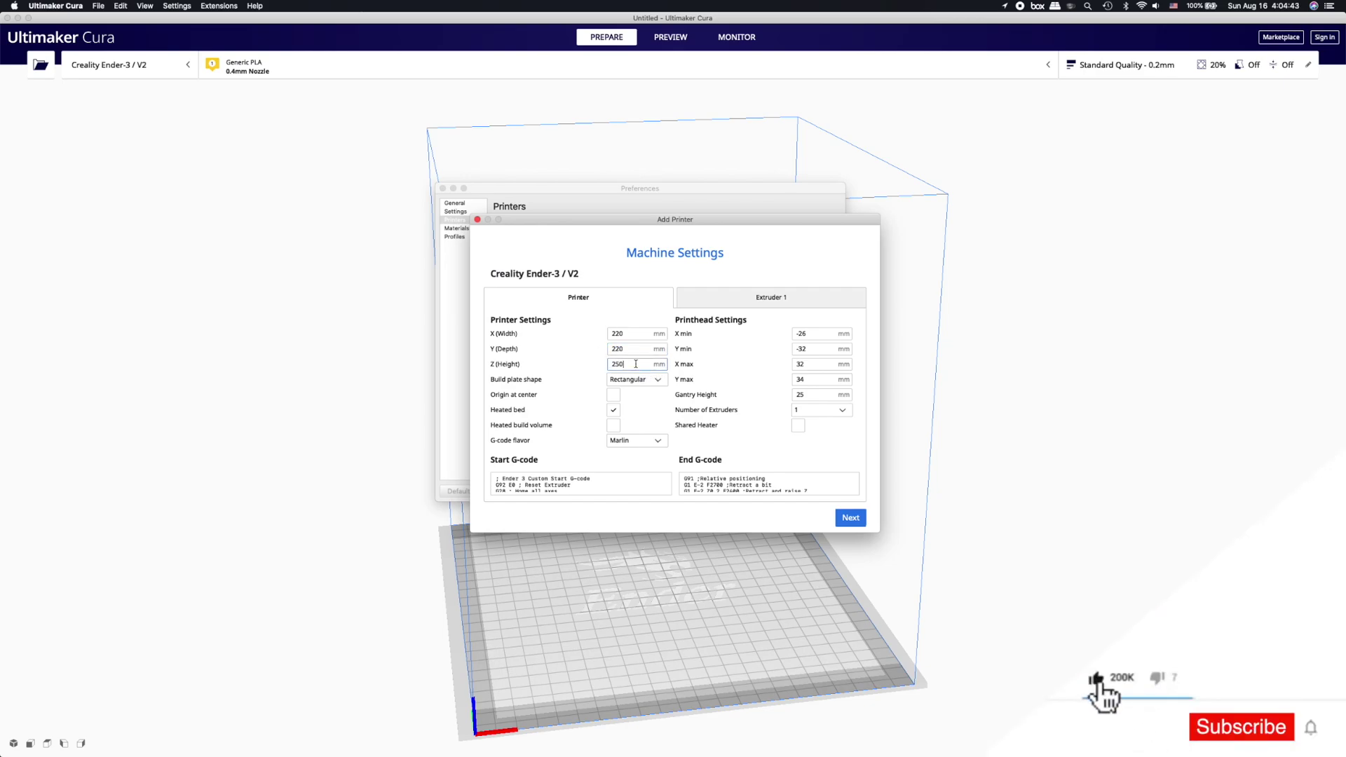
left_click(634, 364)
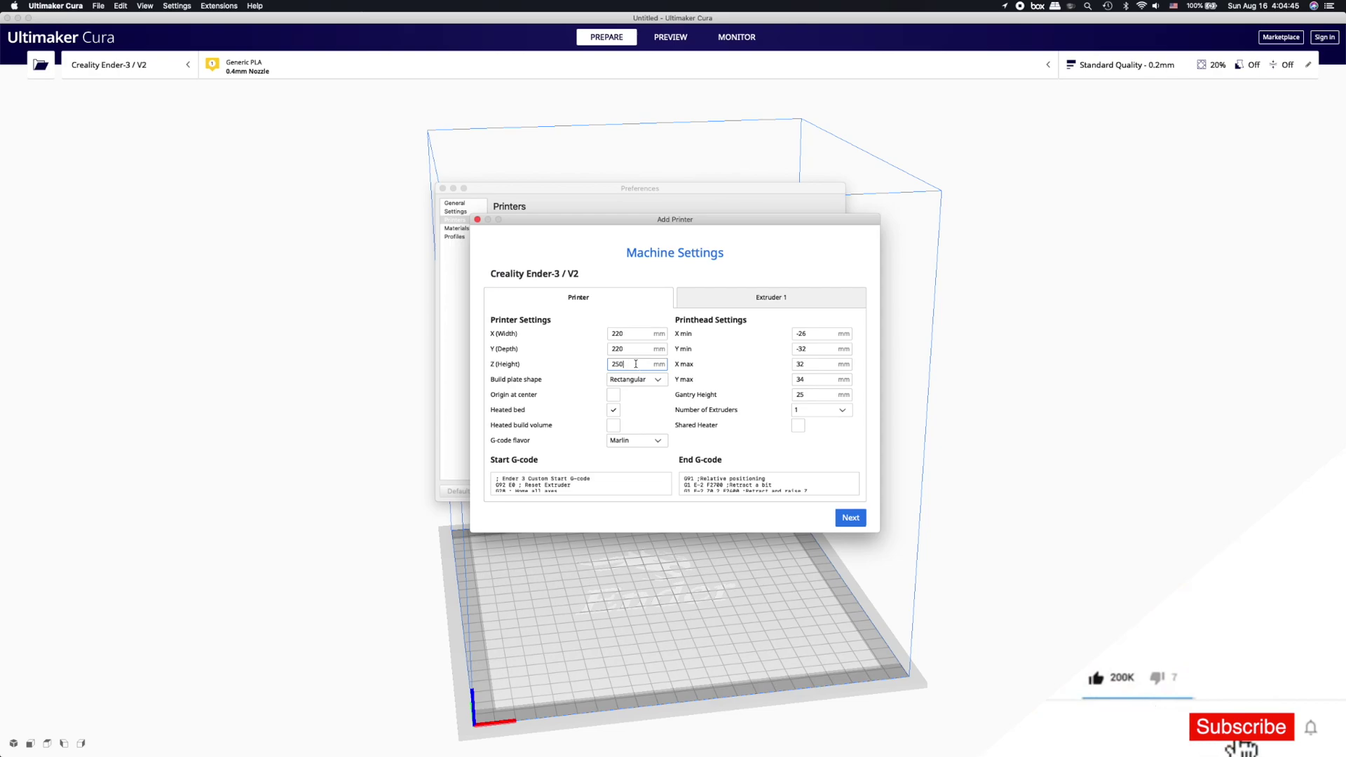
left_click(626, 364)
left_click_drag(626, 364, 607, 365)
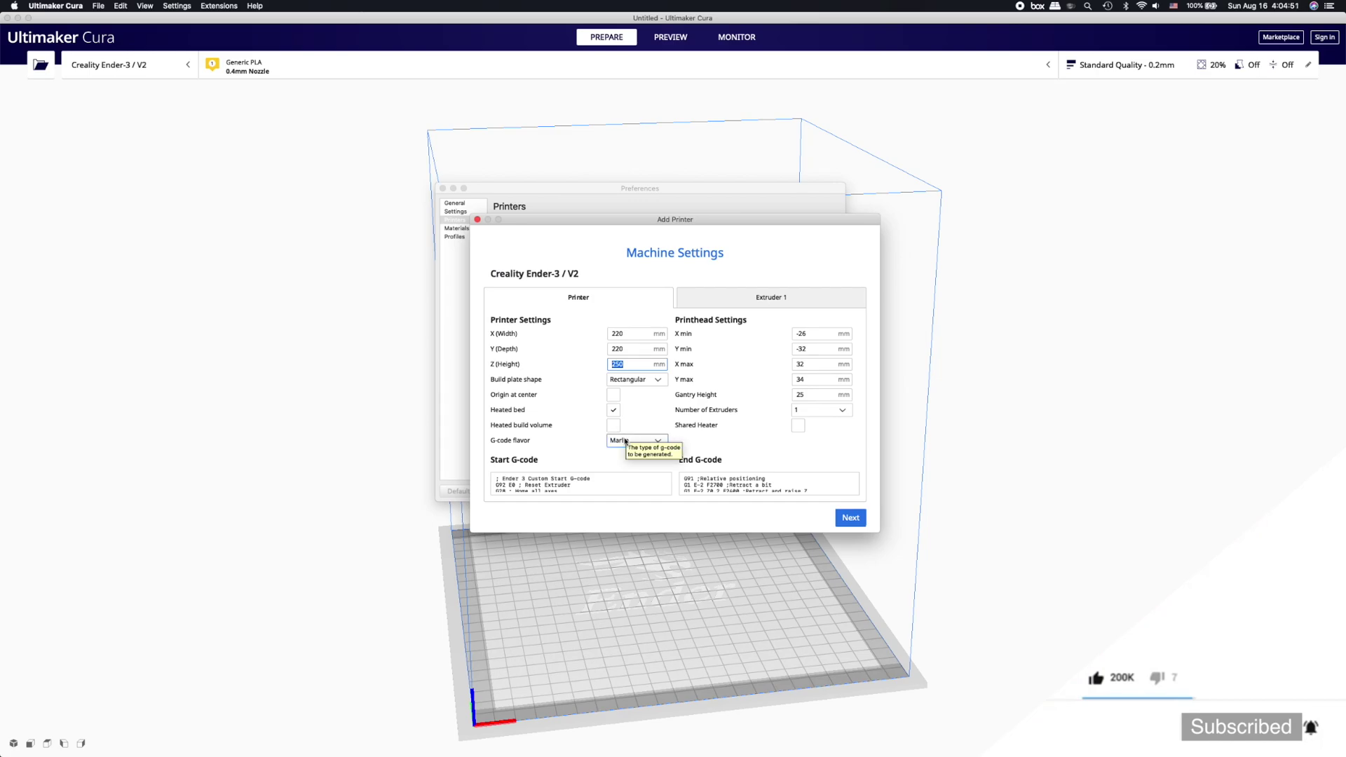
- Scroll through the Ender-3 / V2 start G-code script
left_click(544, 483)
scroll(545, 484, "down", 2)
scroll(546, 484, "up", 2)
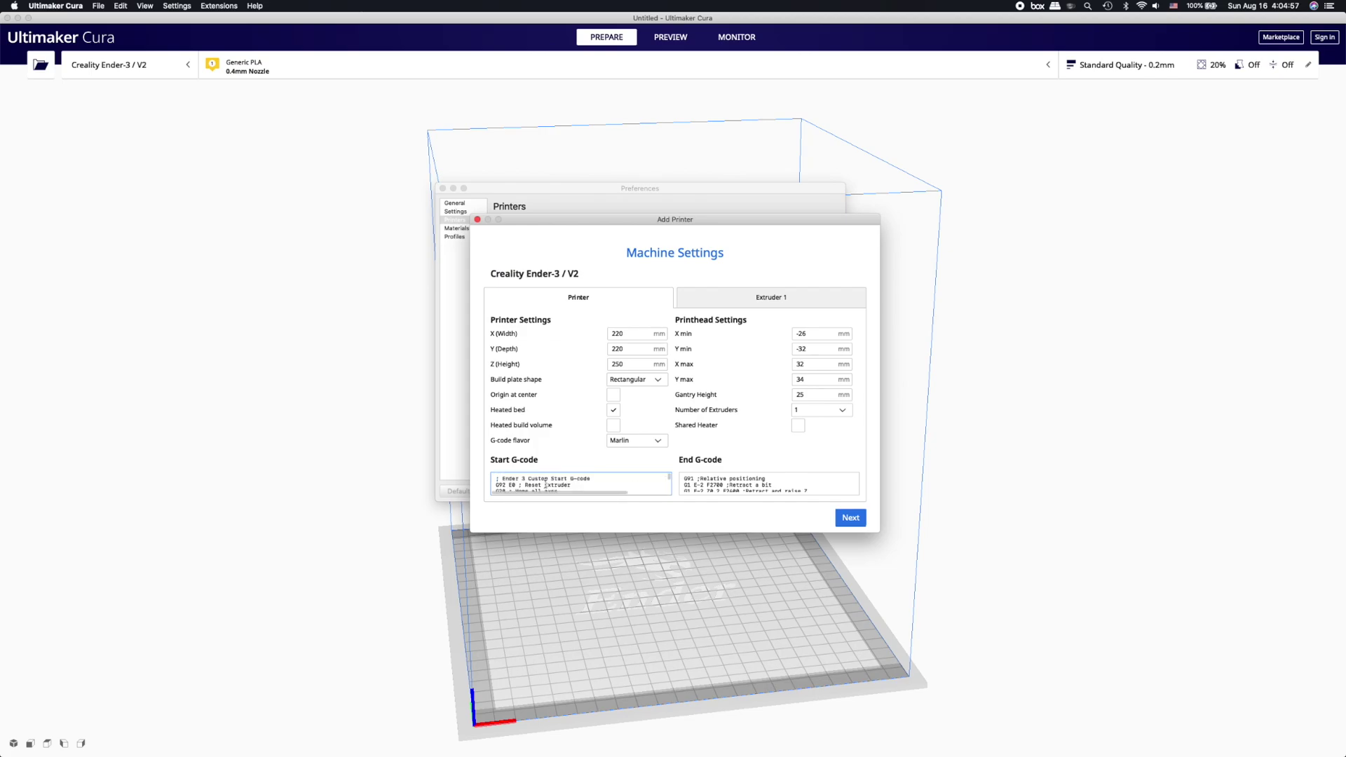
scroll(545, 485, "down", 2)
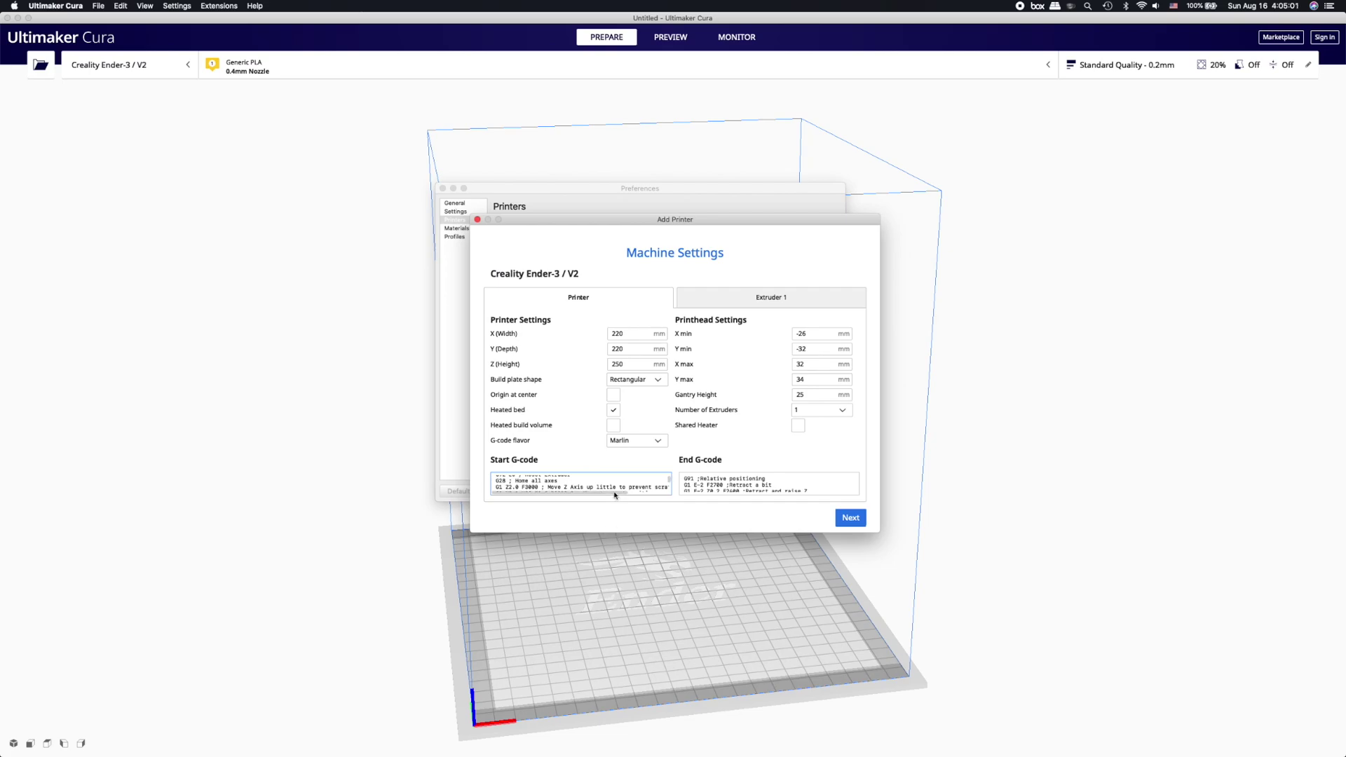
scroll(613, 487, "up", 1)
scroll(612, 486, "down", 3)
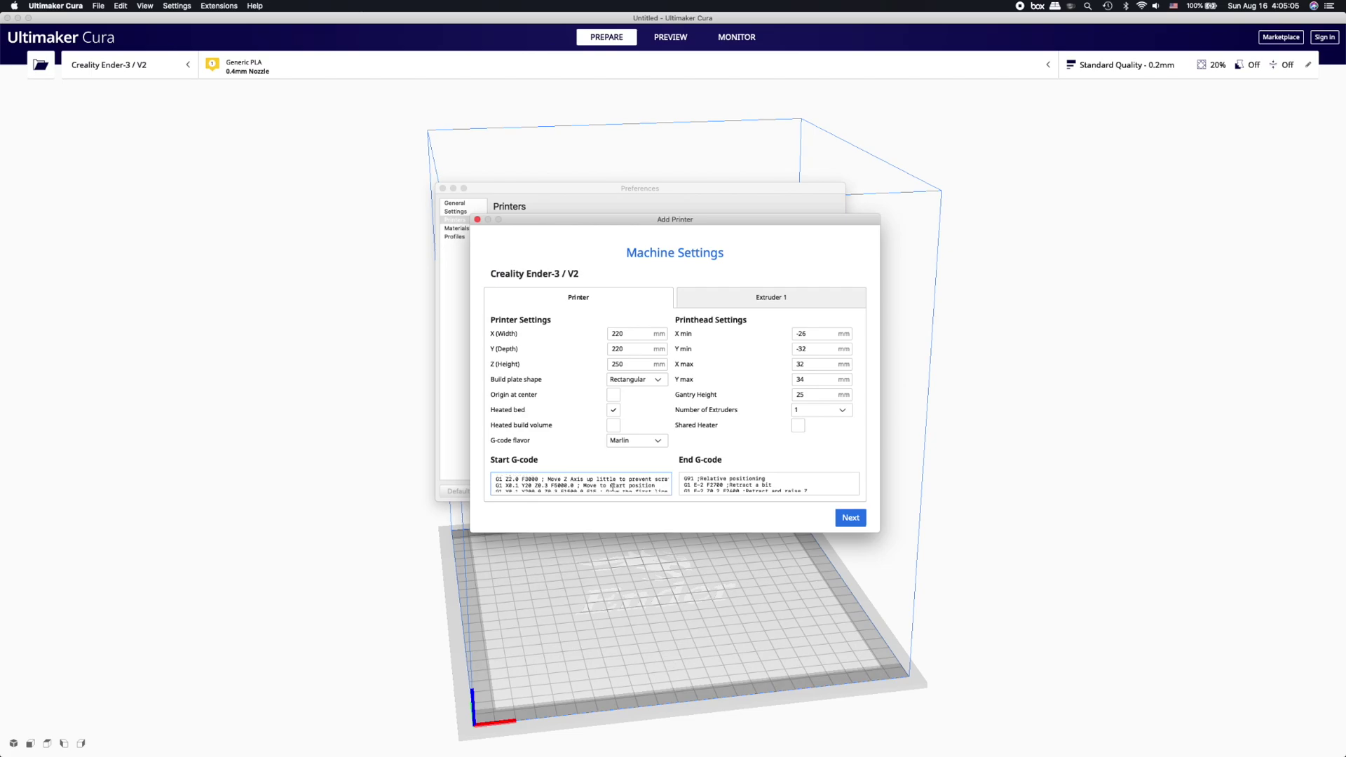
scroll(612, 487, "up", 3)
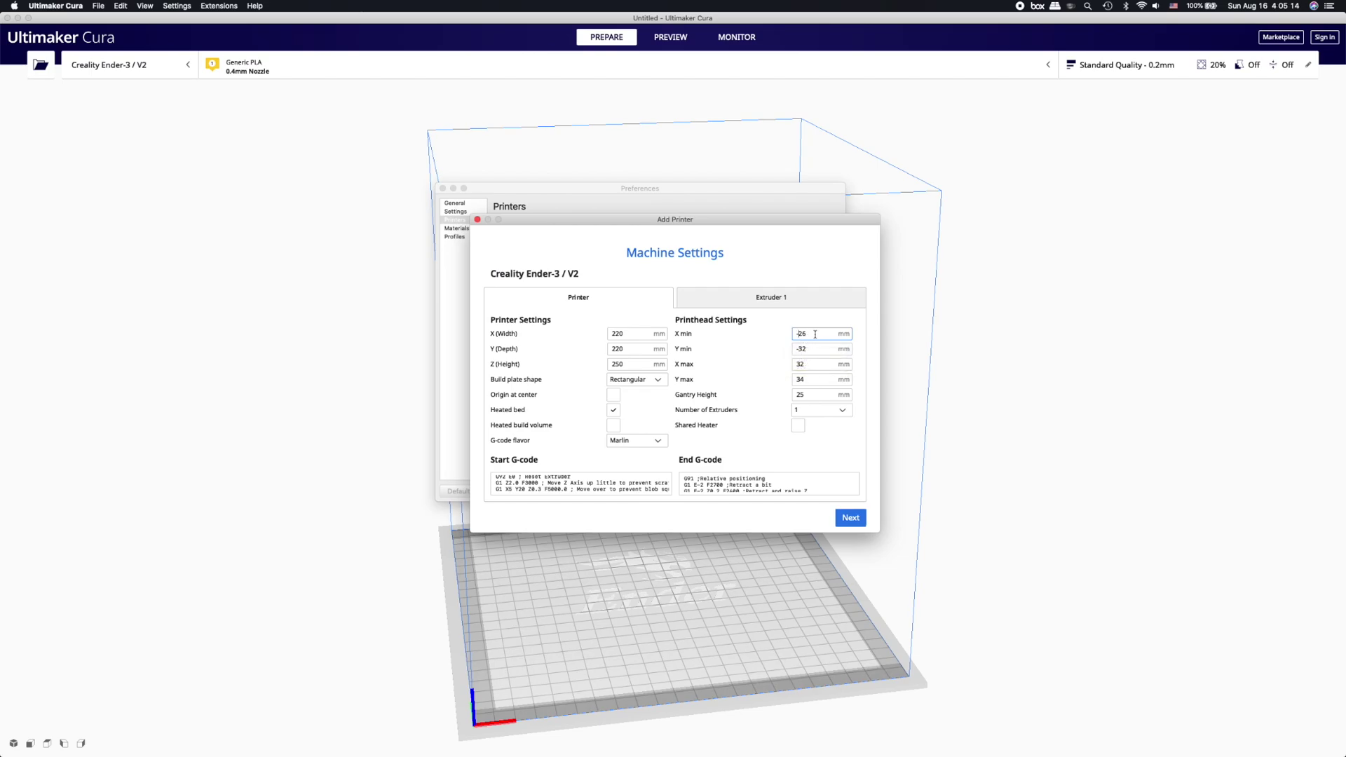
- Check the printhead Y min, X max and Y max values, then scroll through the end G-code
left_click(808, 348)
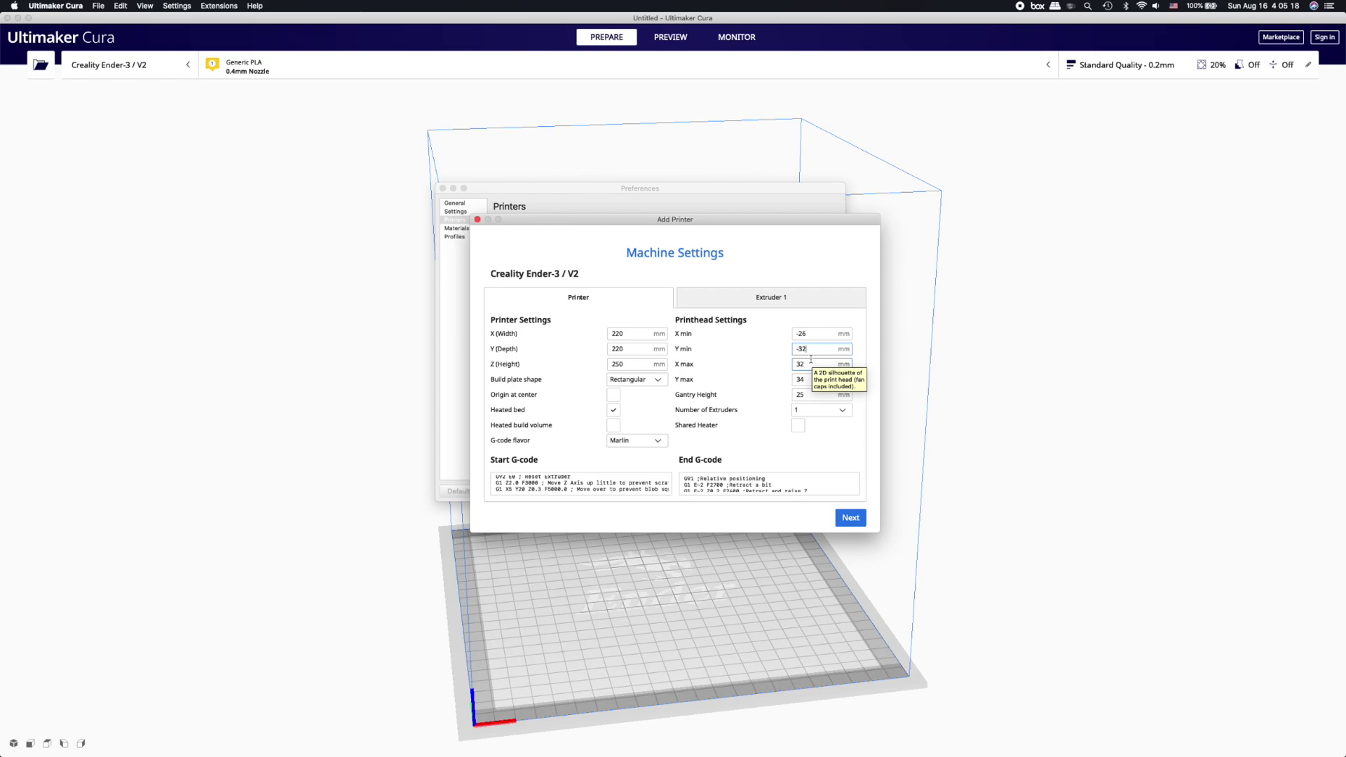
left_click(813, 365)
left_click(807, 381)
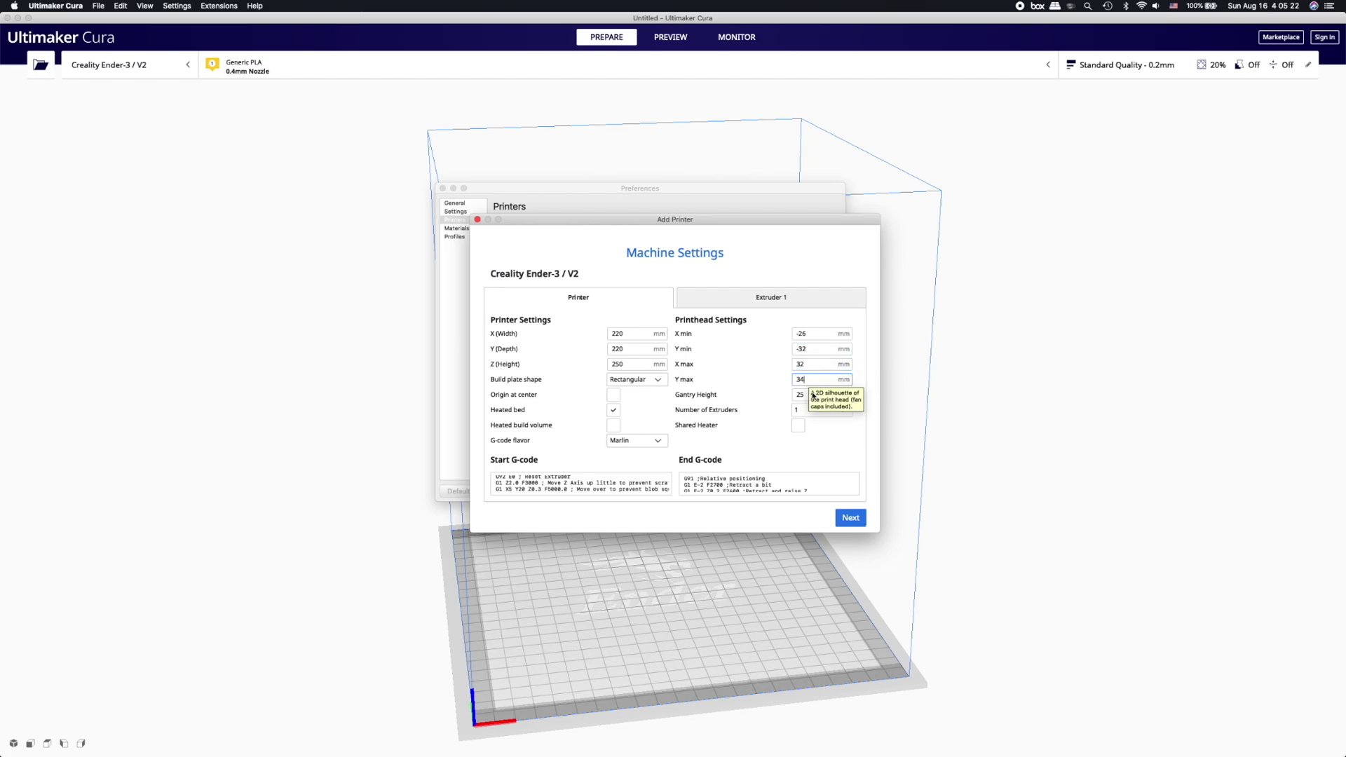
left_click(807, 480)
scroll(807, 479, "down", 2)
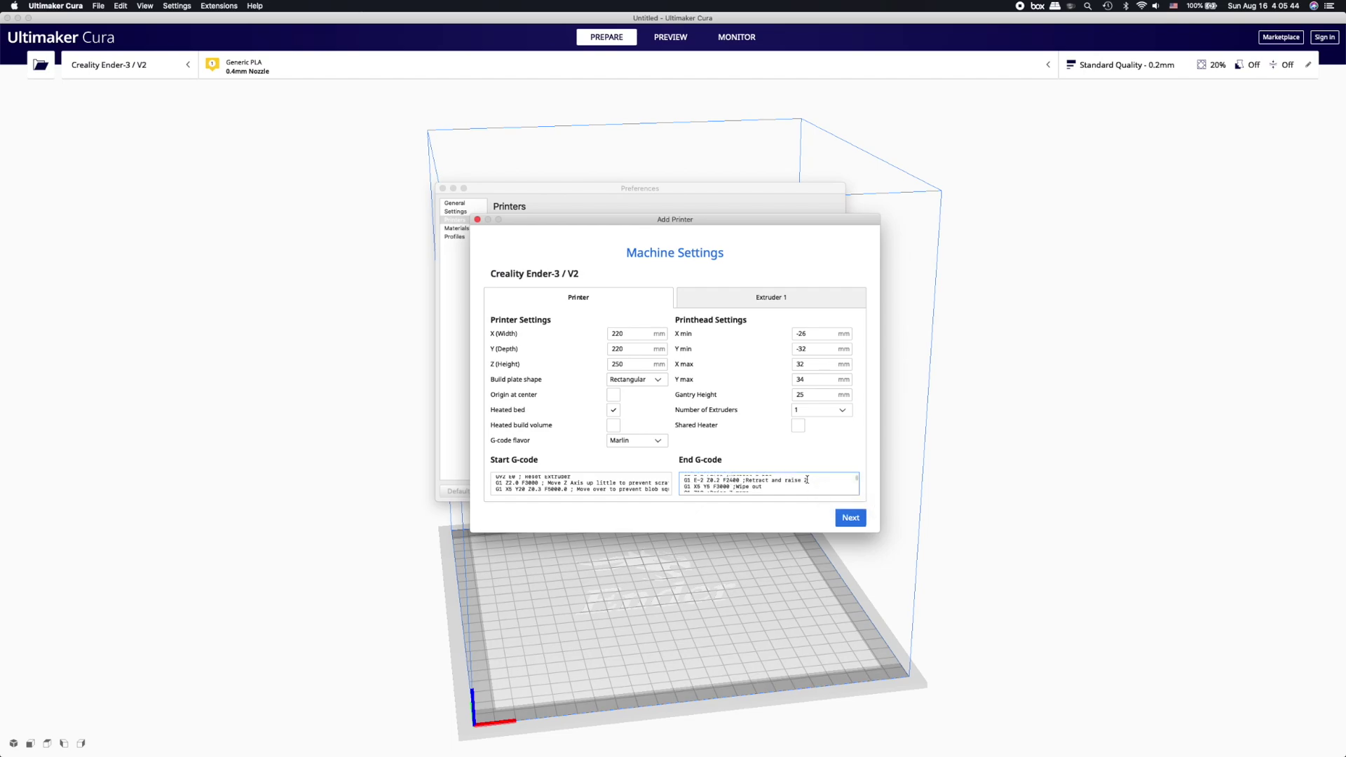
scroll(806, 479, "down", 4)
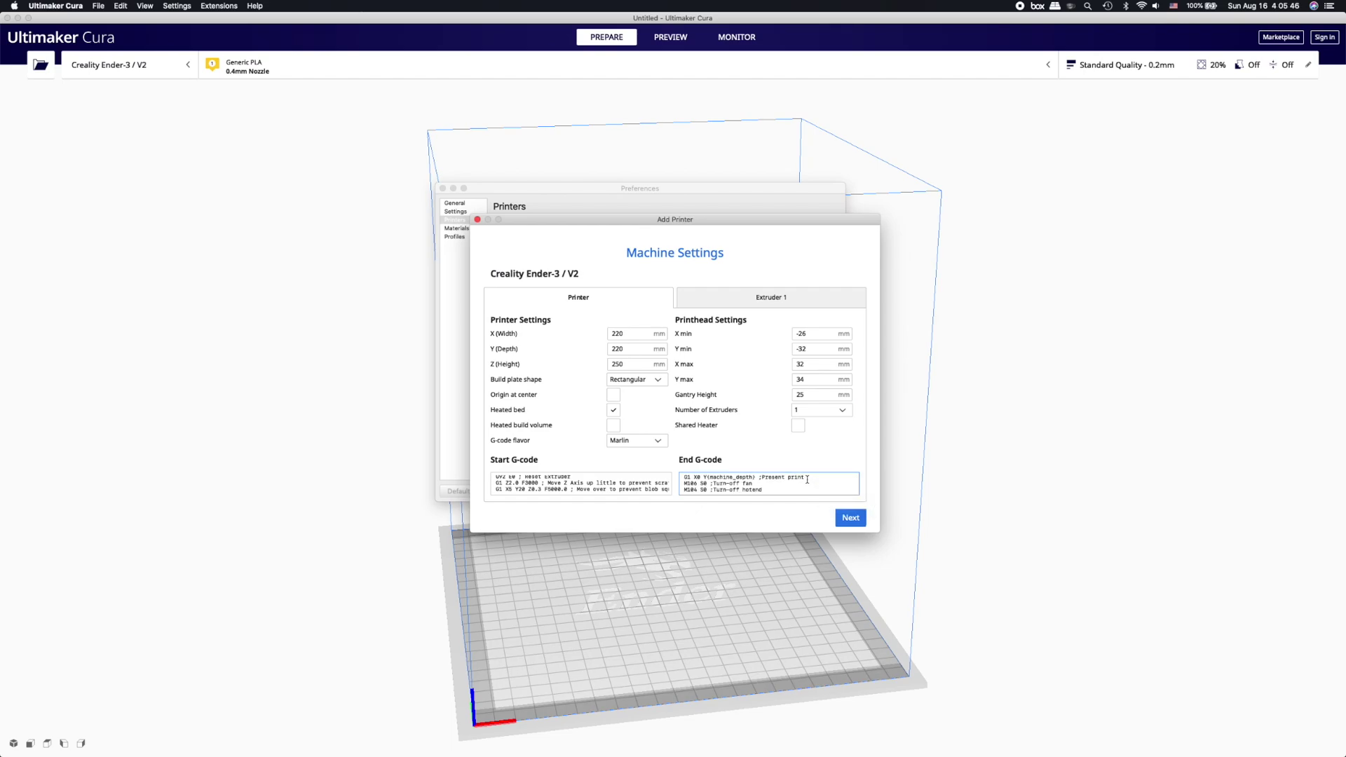
scroll(807, 480, "down", 3)
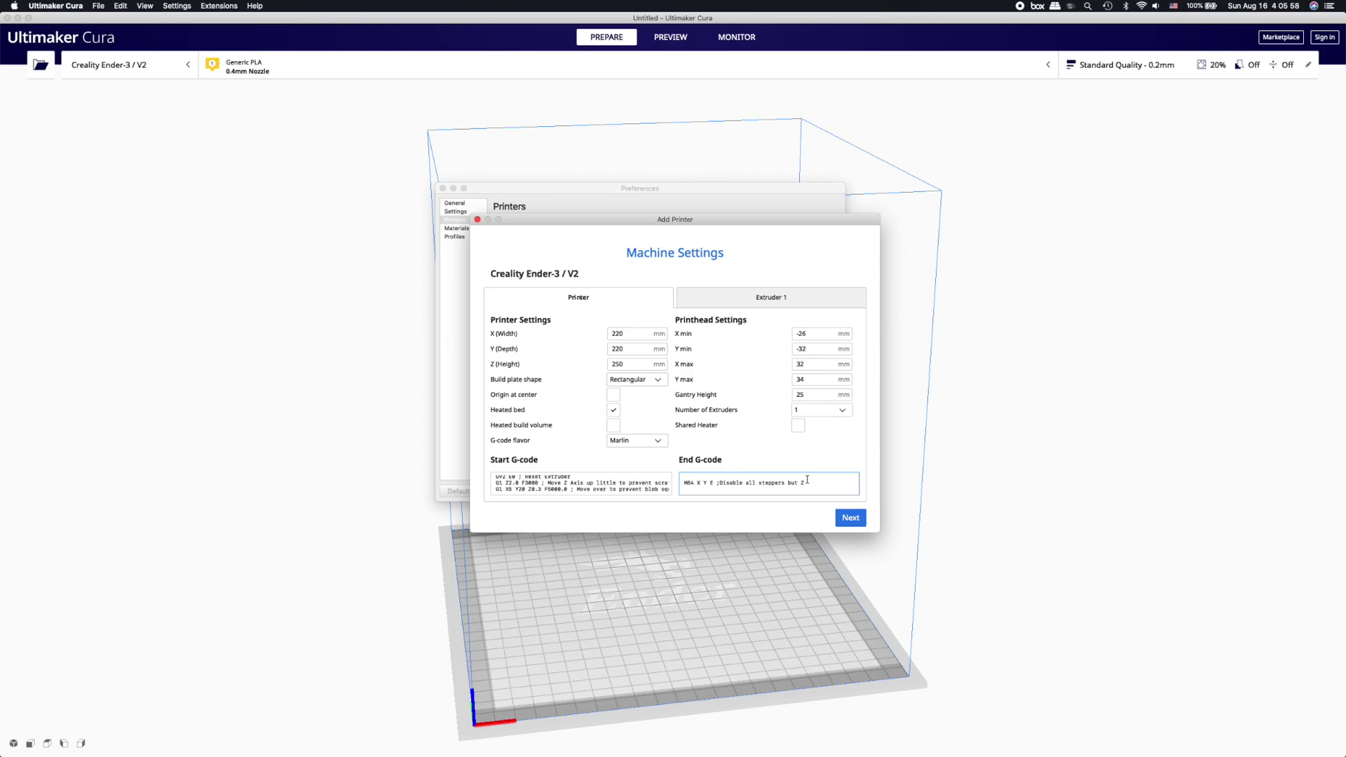
- Check the Extruder 1 nozzle offset Y, return to Printer settings, and finish machine setup
left_click(798, 309)
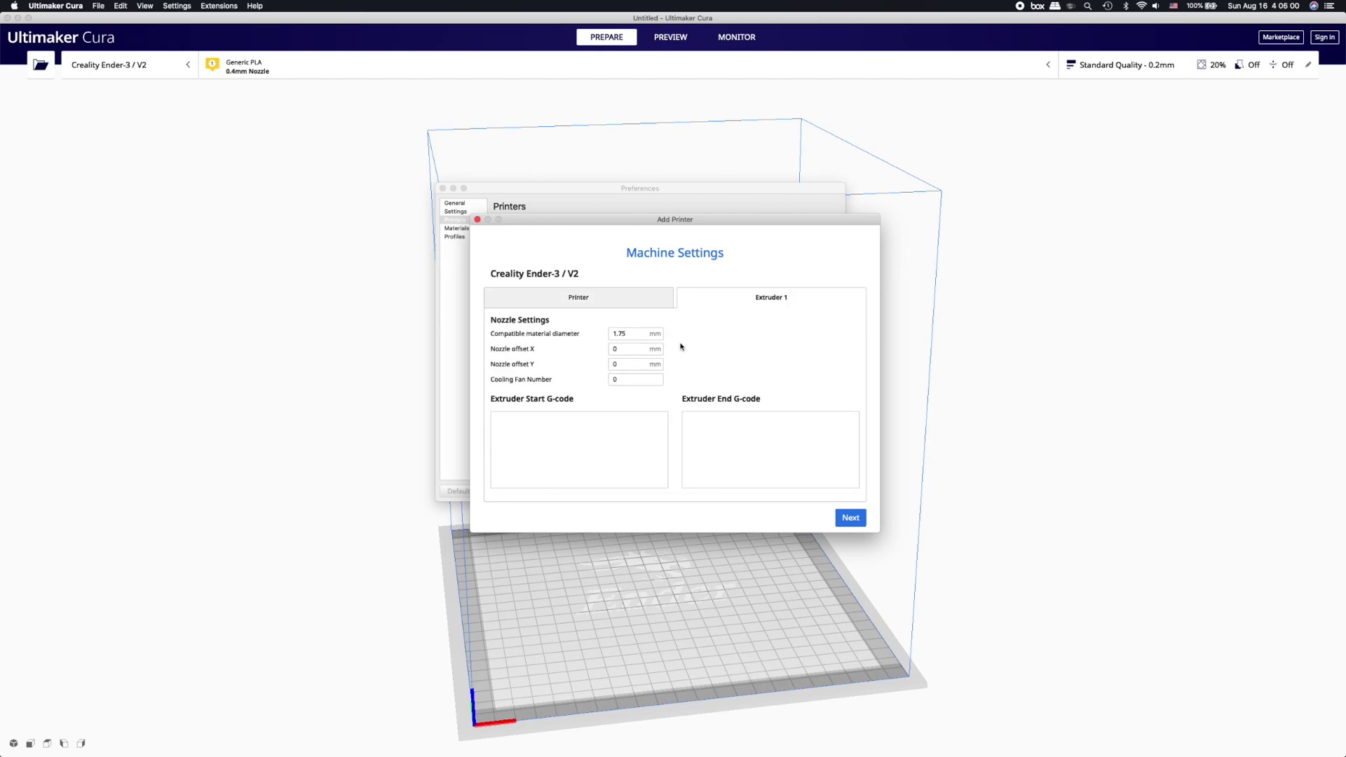
left_click(631, 366)
left_click(637, 307)
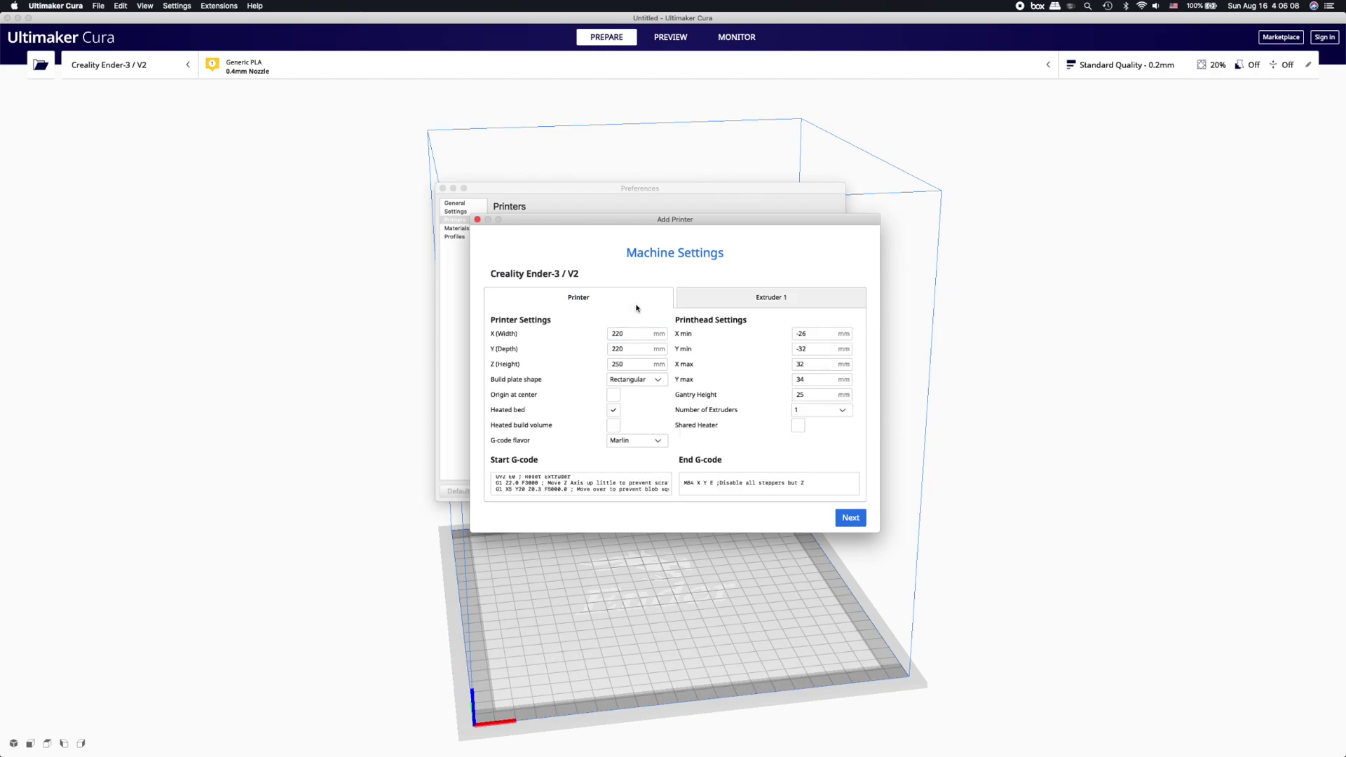
left_click(850, 517)
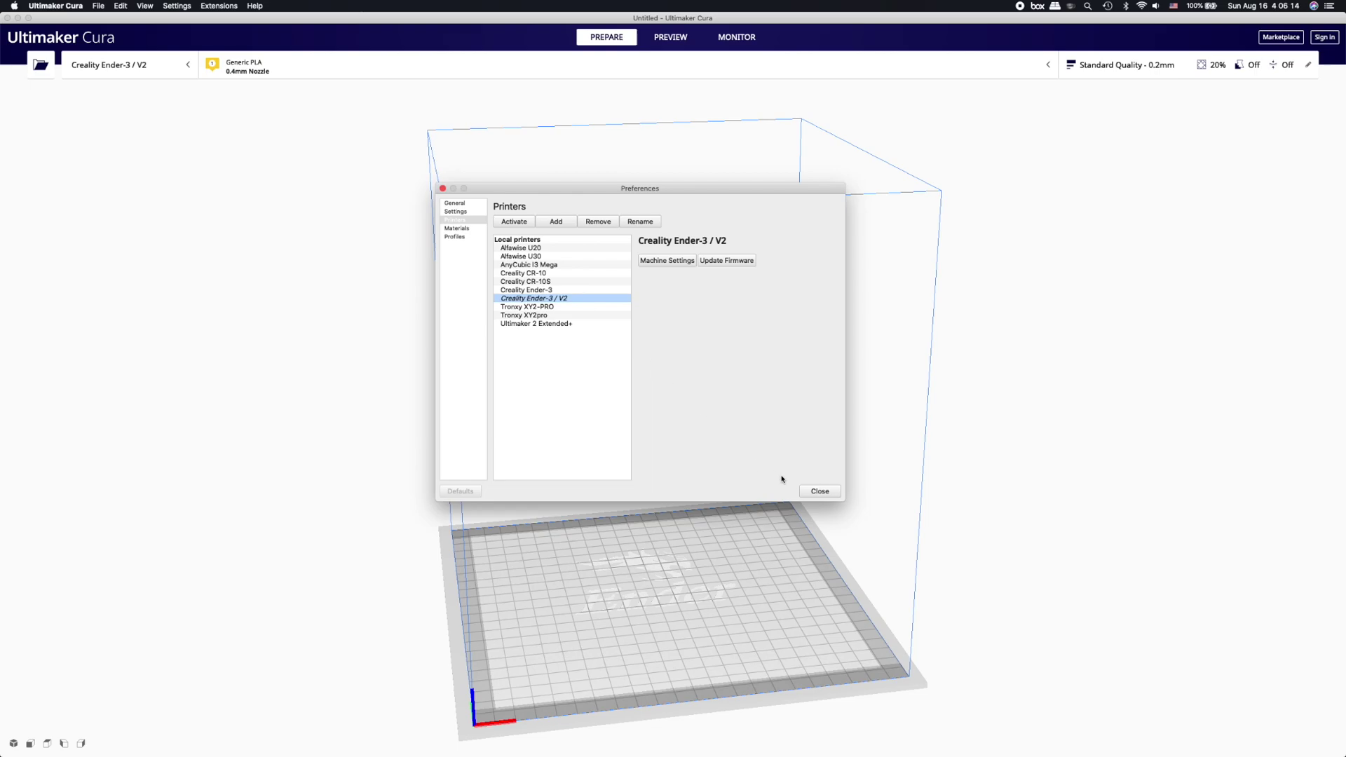
- Close Preferences and orbit the view to look down on the build plate
left_click(817, 490)
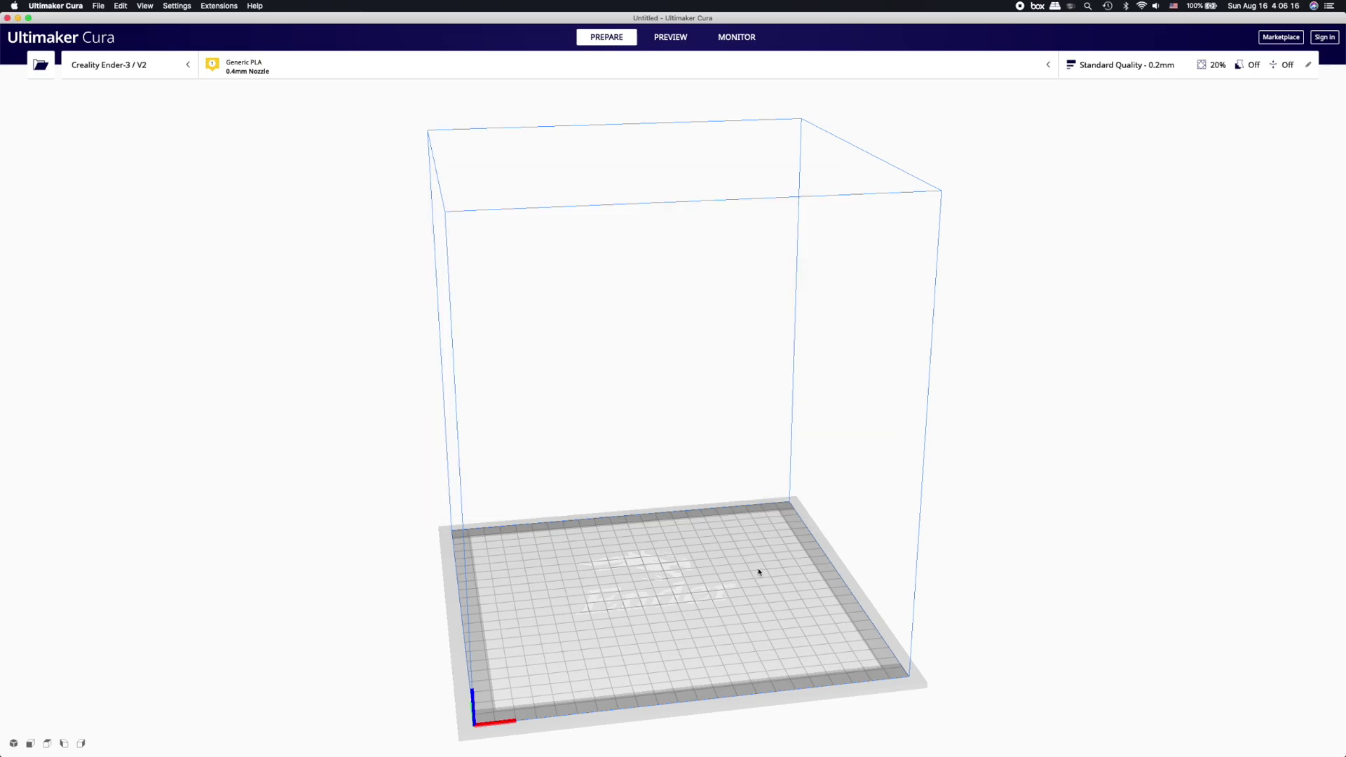
right_click_drag(759, 572, 704, 563)
scroll(704, 559, "down", 1)
scroll(704, 560, "up", 2)
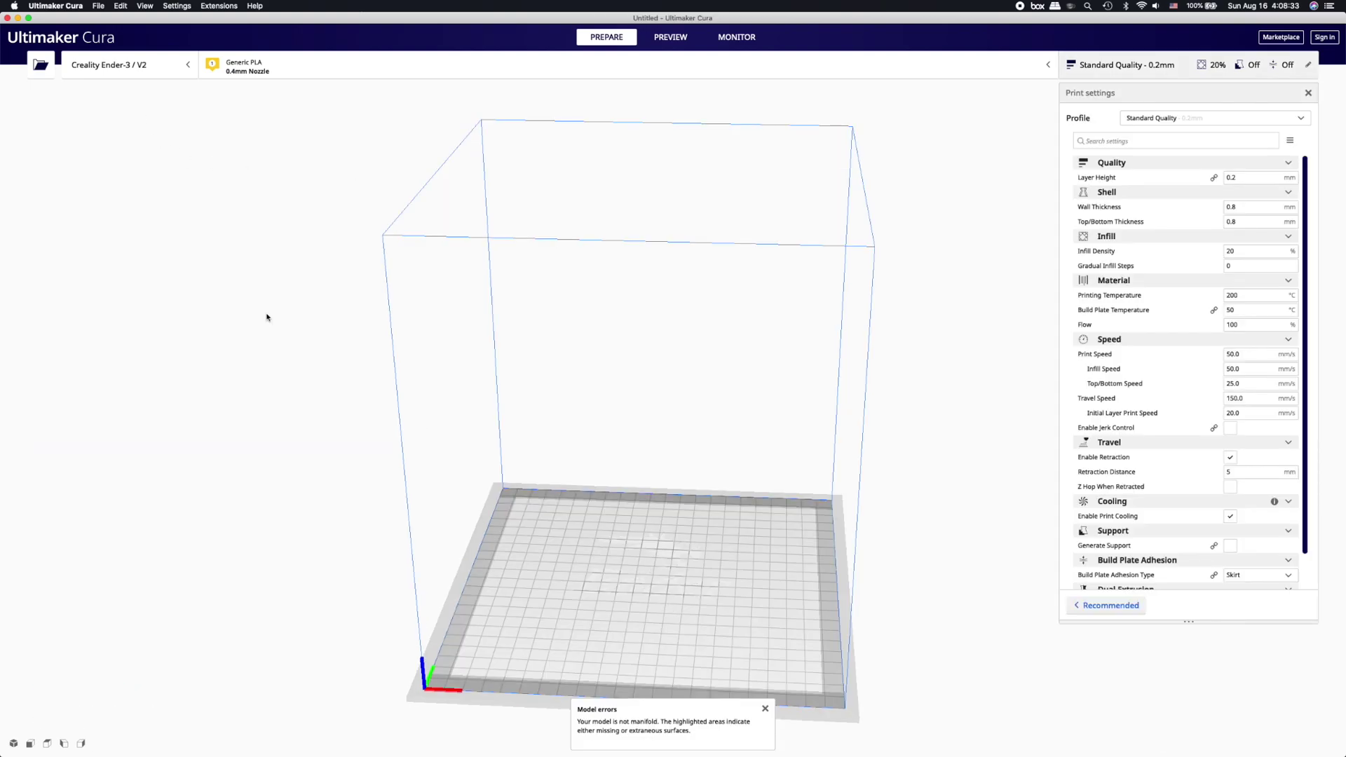
- Load the recent darth-vader-full-figure-choak-1.stl model via File > Open Recent
left_click(98, 6)
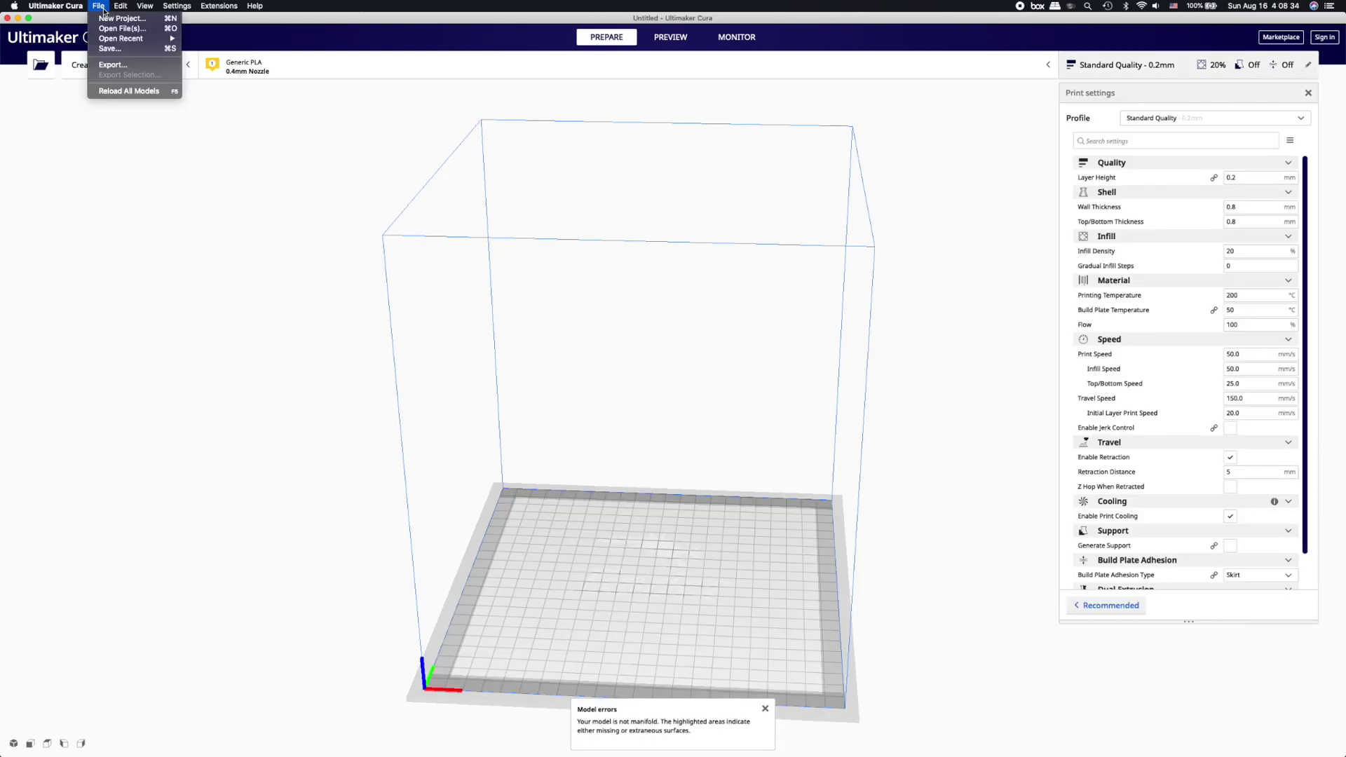
mouse_move(123, 38)
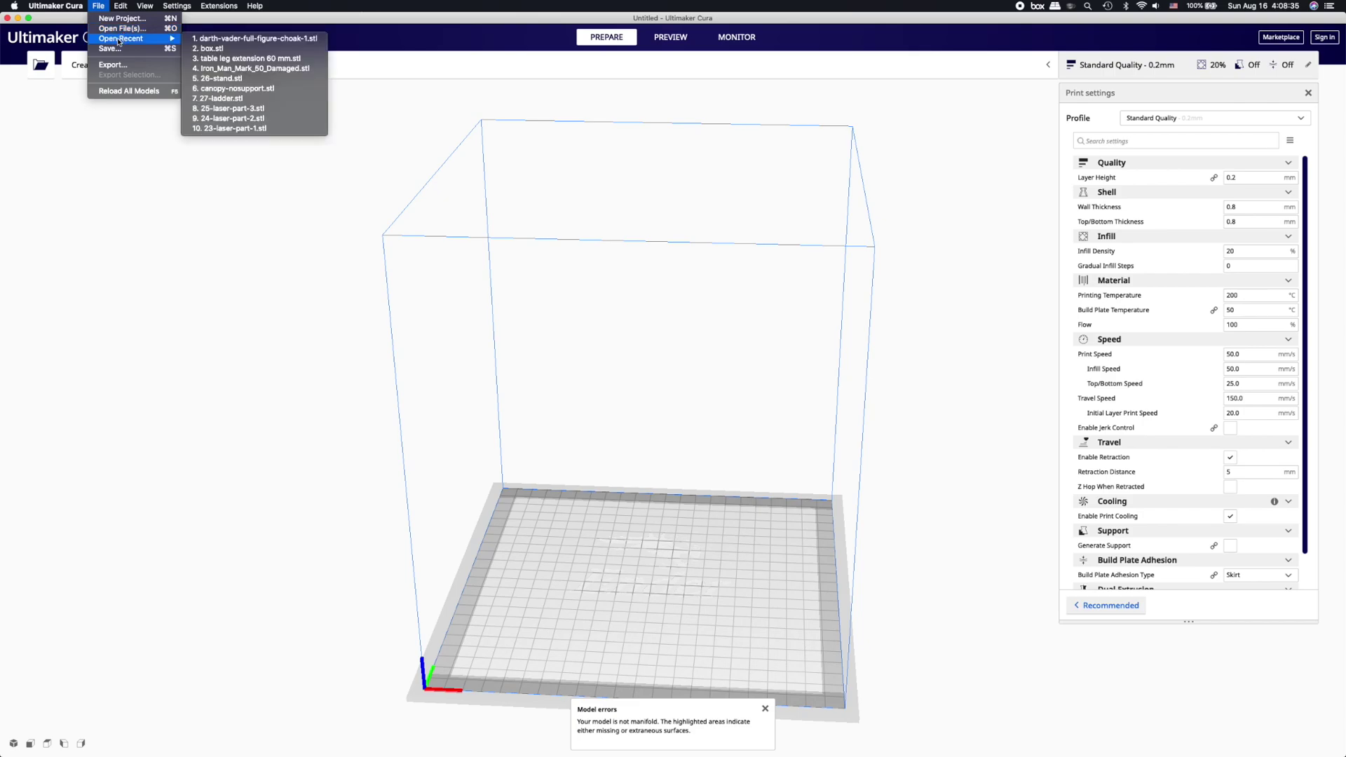
left_click(247, 42)
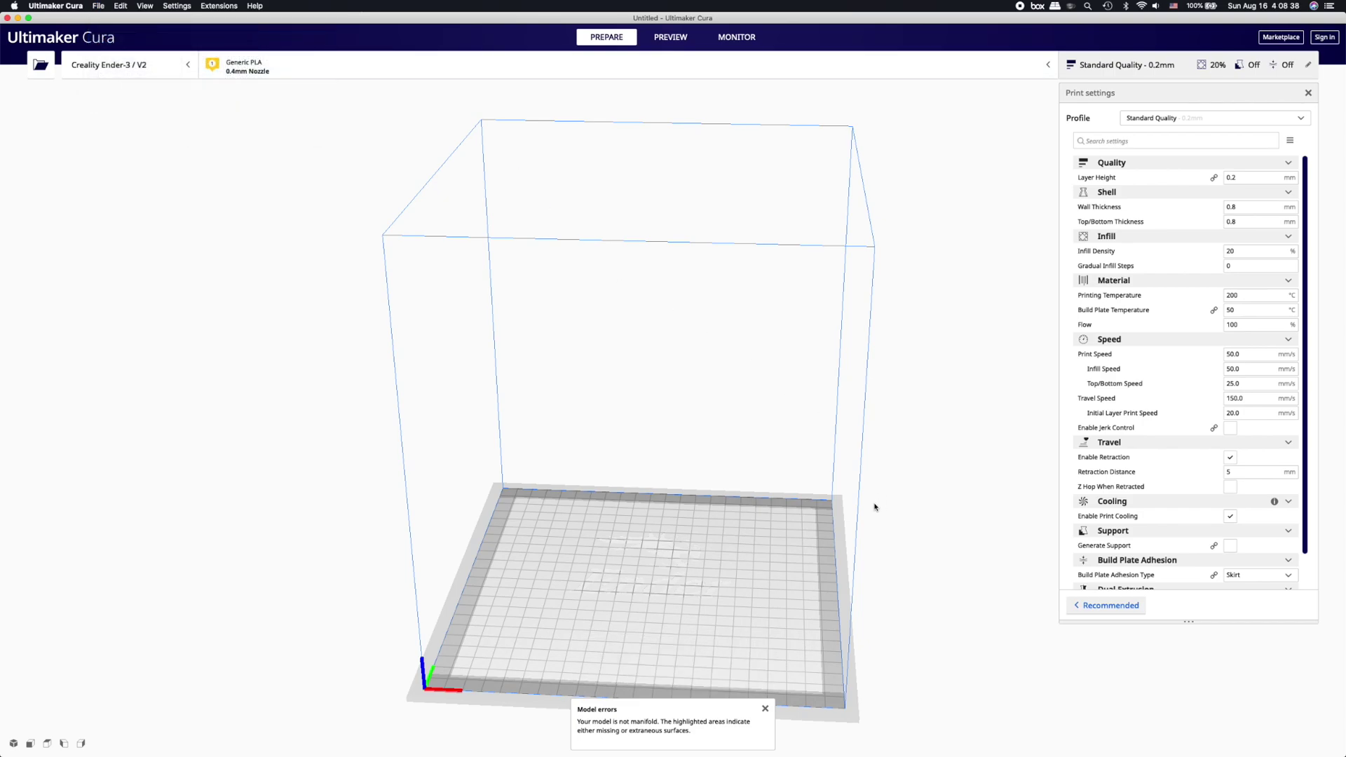
- Select the Vader statue and scale it uniformly to 50%
left_click(550, 616)
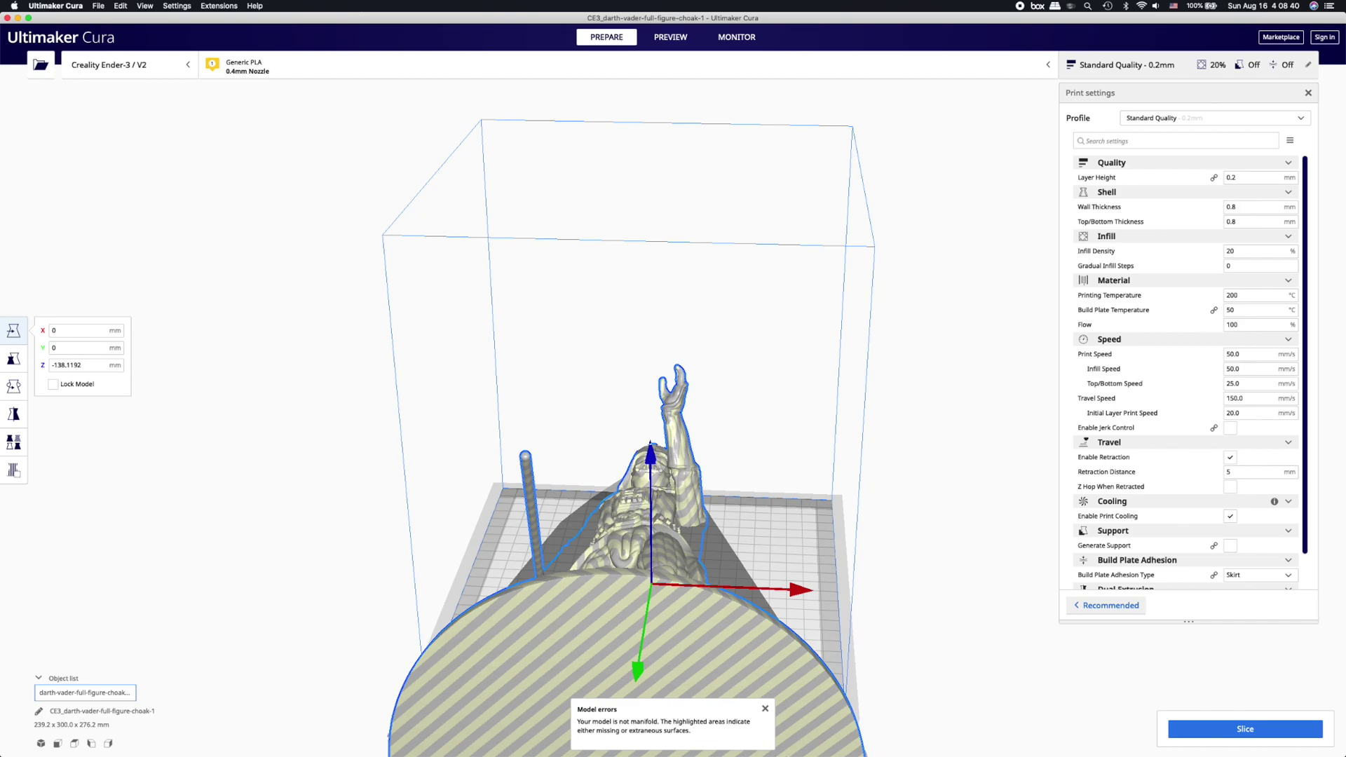
left_click(14, 359)
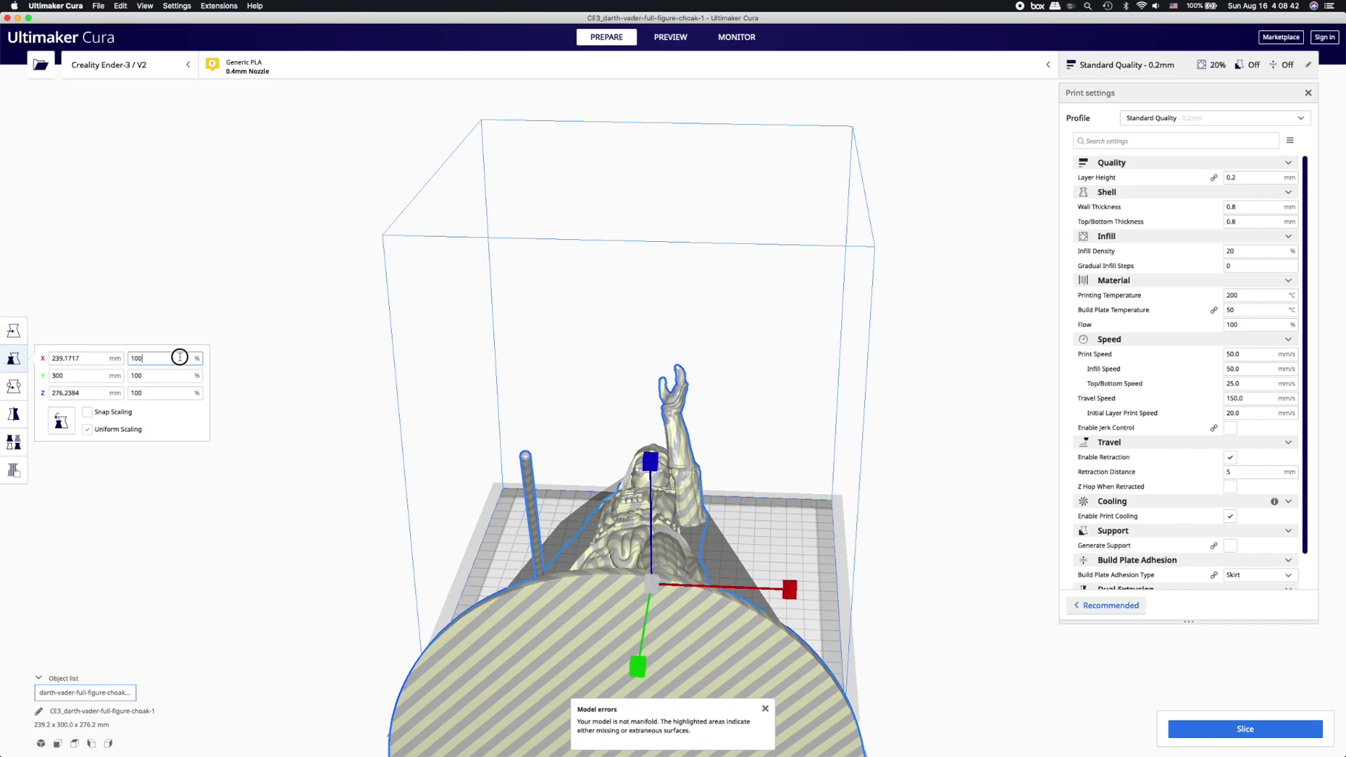
left_click_drag(176, 358, 50, 360)
type("50")
key("Return")
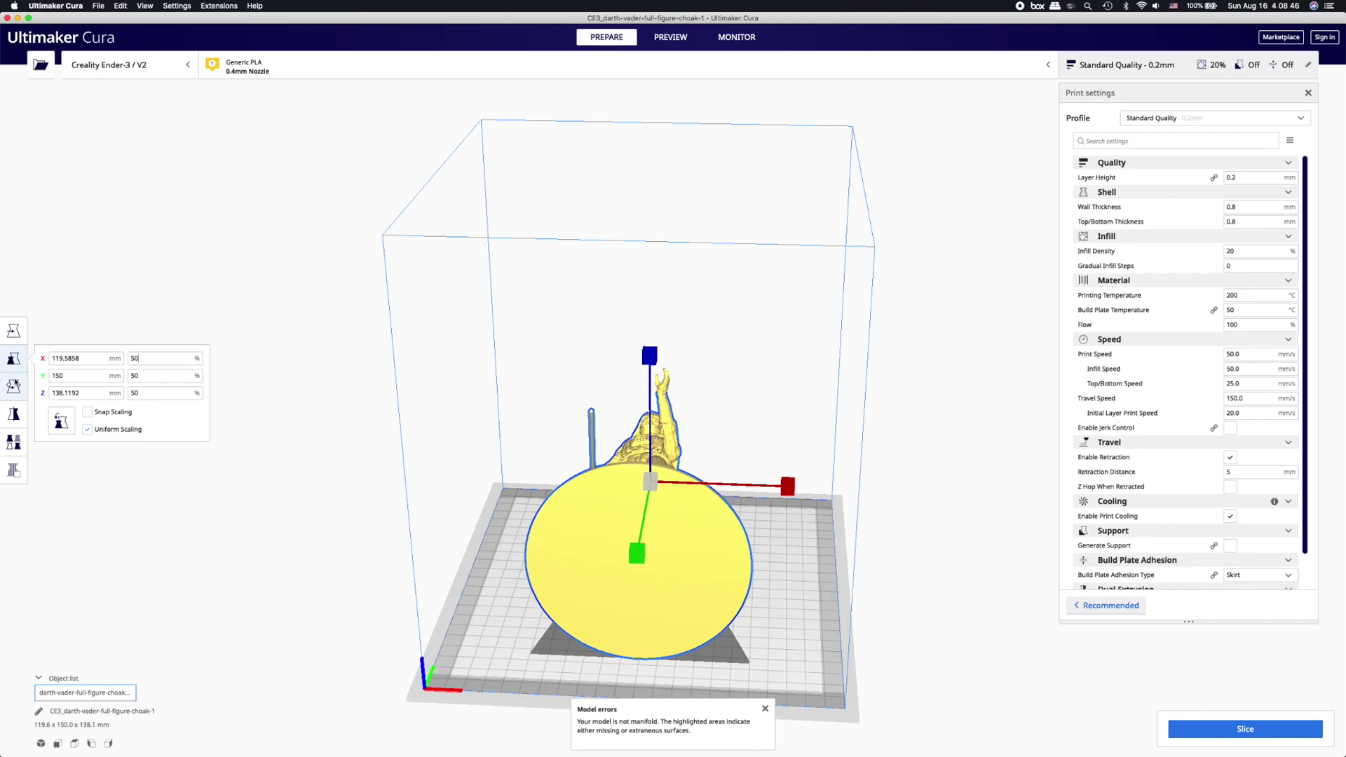
- Rotate the statue so it stands upright, then inspect its base
left_click(13, 386)
left_click_drag(650, 392, 623, 679)
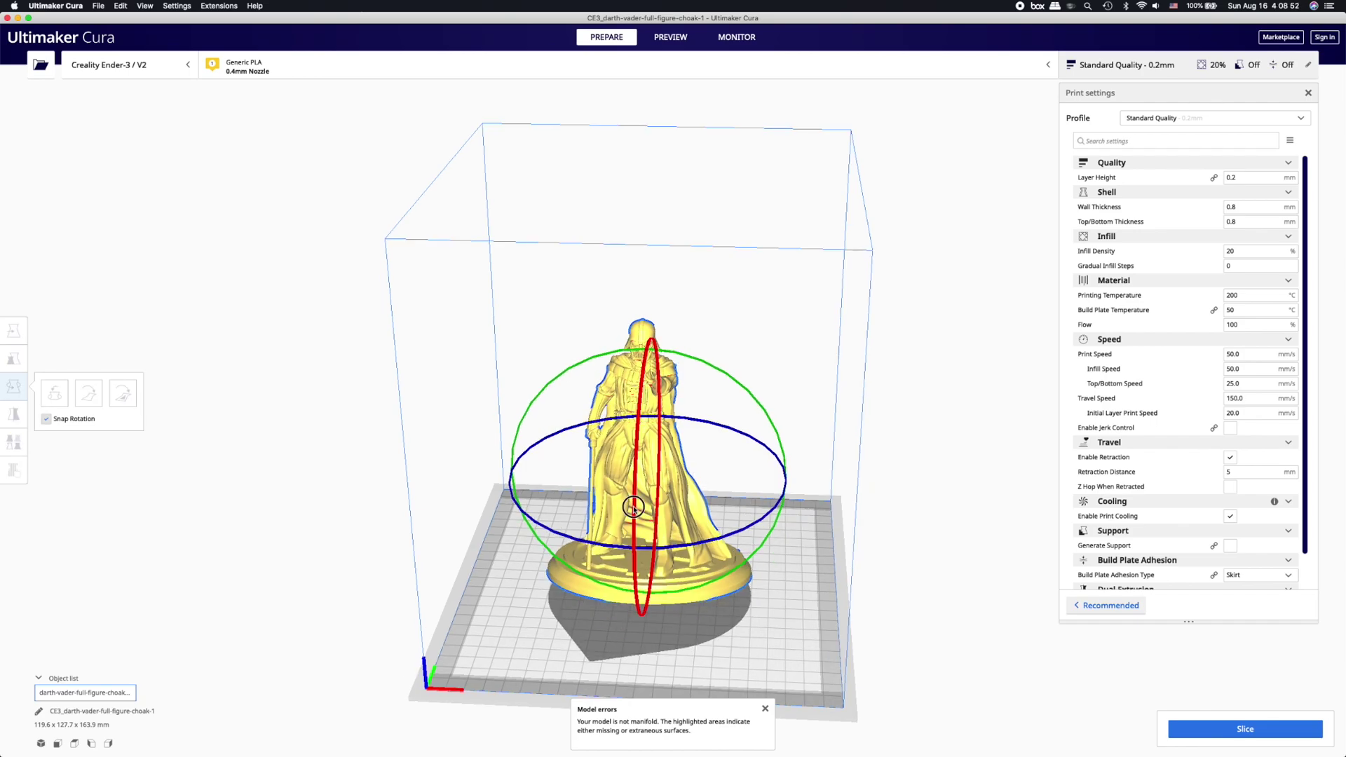
mouse_move(633, 507)
left_mouse_down()
mouse_move(638, 574)
mouse_move(633, 509)
left_mouse_up()
left_click(761, 608)
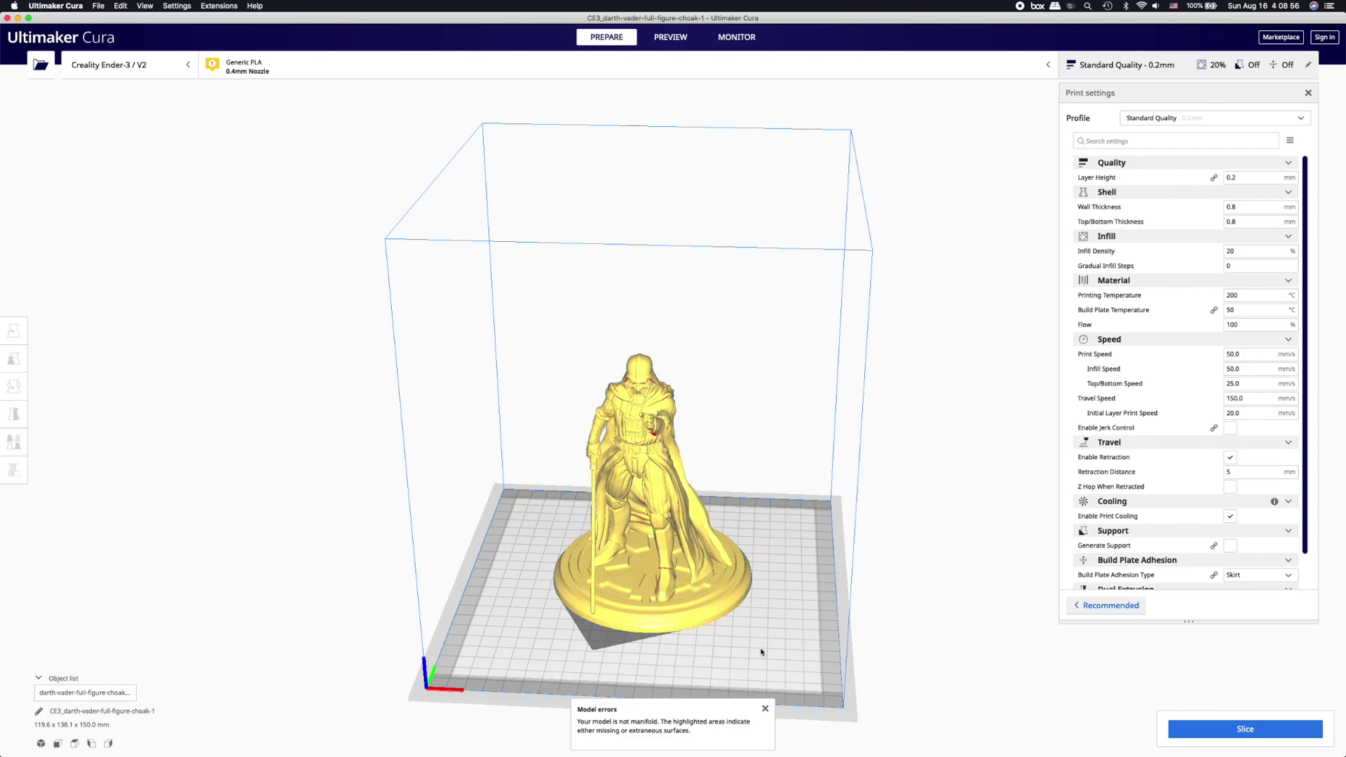
right_click_drag(759, 649, 637, 655)
- Shift the statue slightly toward the front of the build plate
left_click(635, 603)
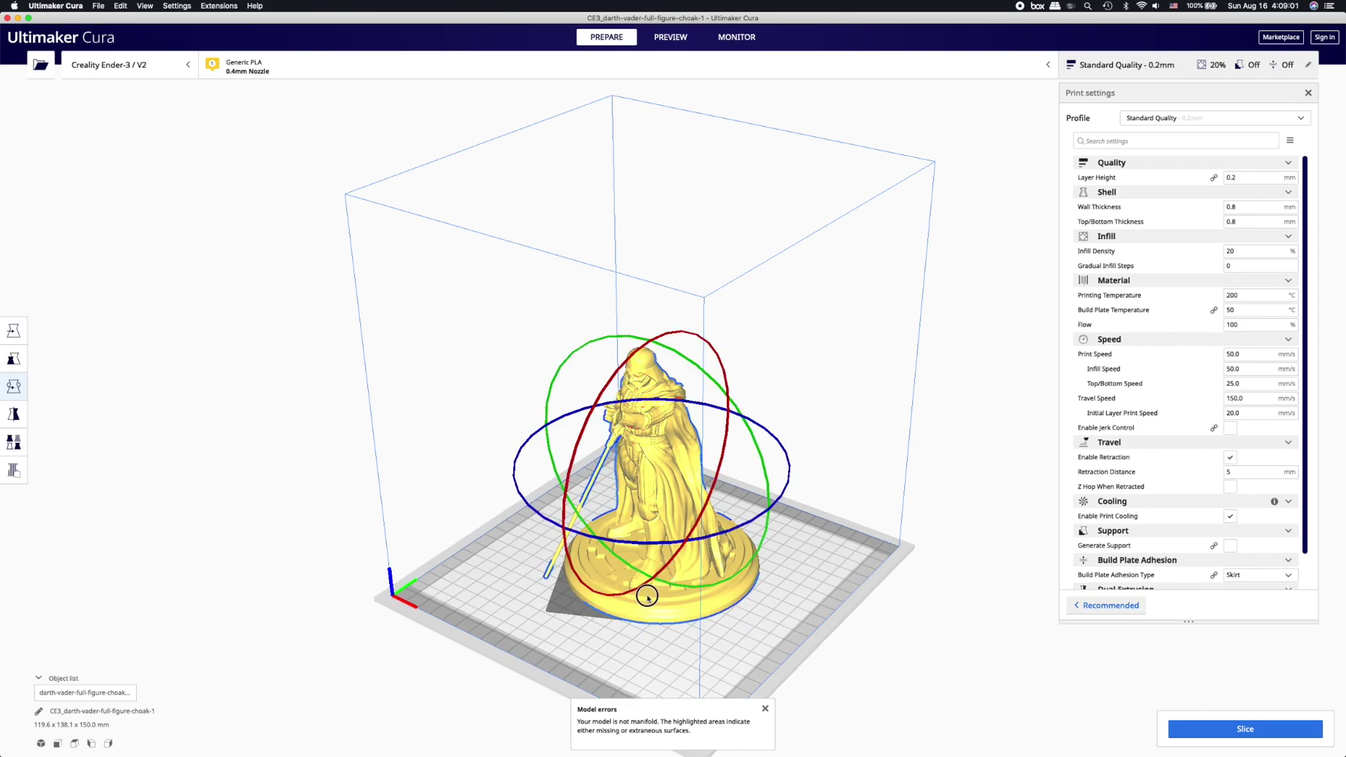
left_click(13, 330)
left_click_drag(561, 531, 547, 540)
- Rescale the statue to 65%, making it 155.5 × 179.6 × 195.0 mm
left_click(21, 360)
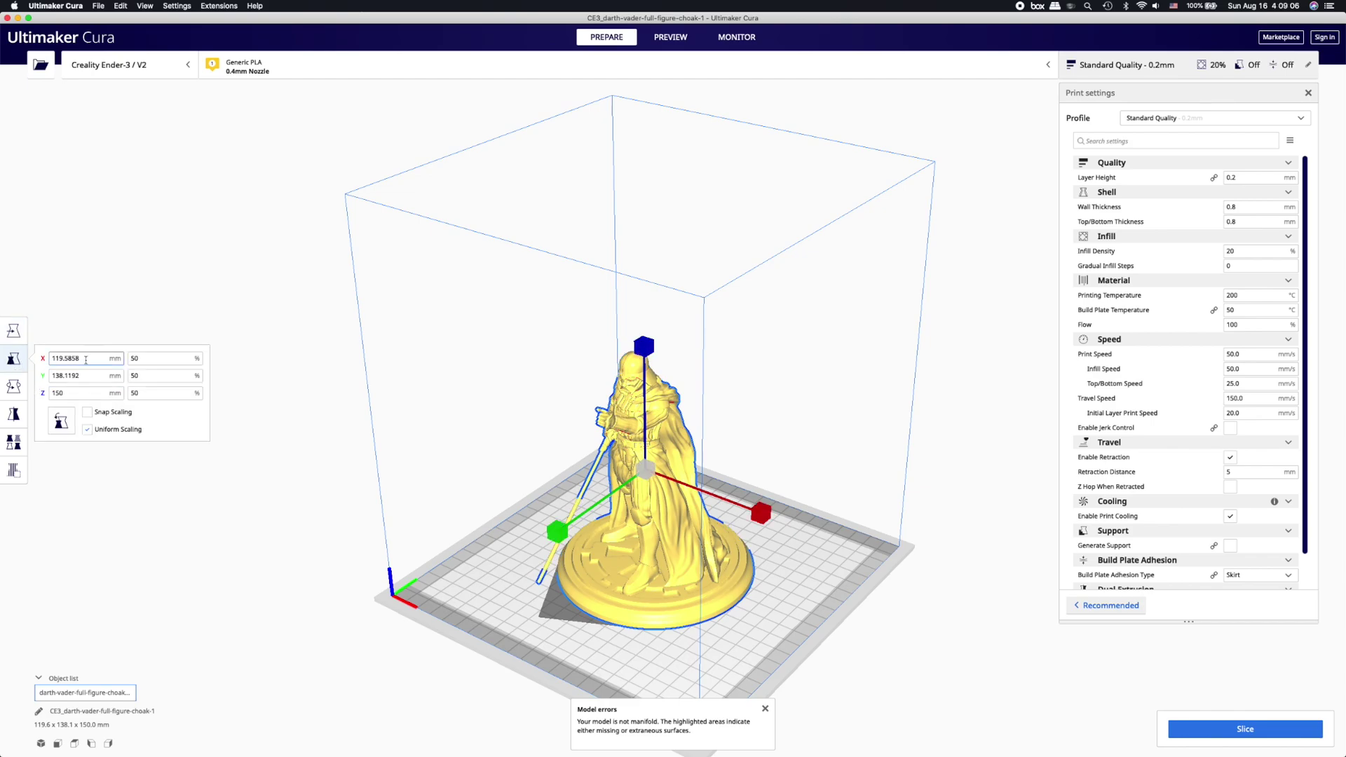
left_click_drag(650, 348, 650, 344)
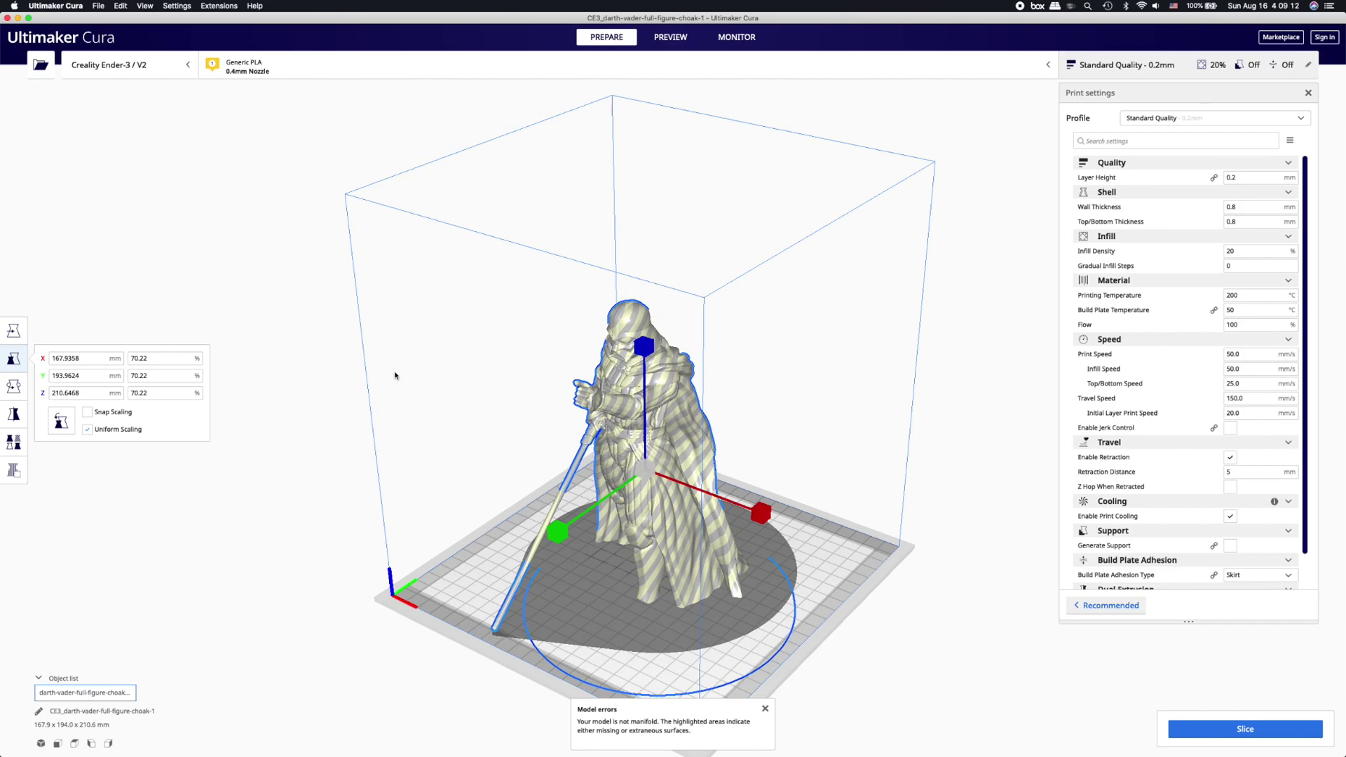
key("super+z")
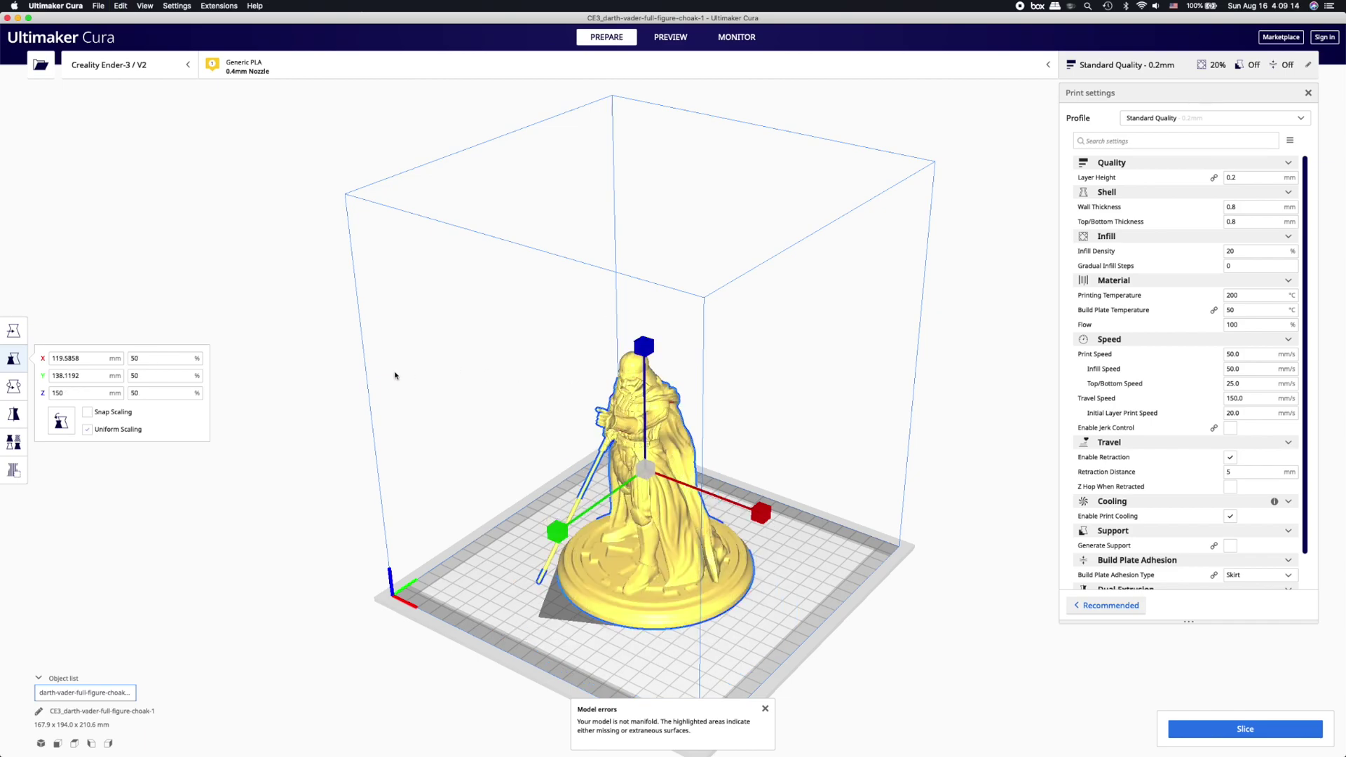
left_click(50, 394)
double_click(140, 359)
type("65")
key("Return")
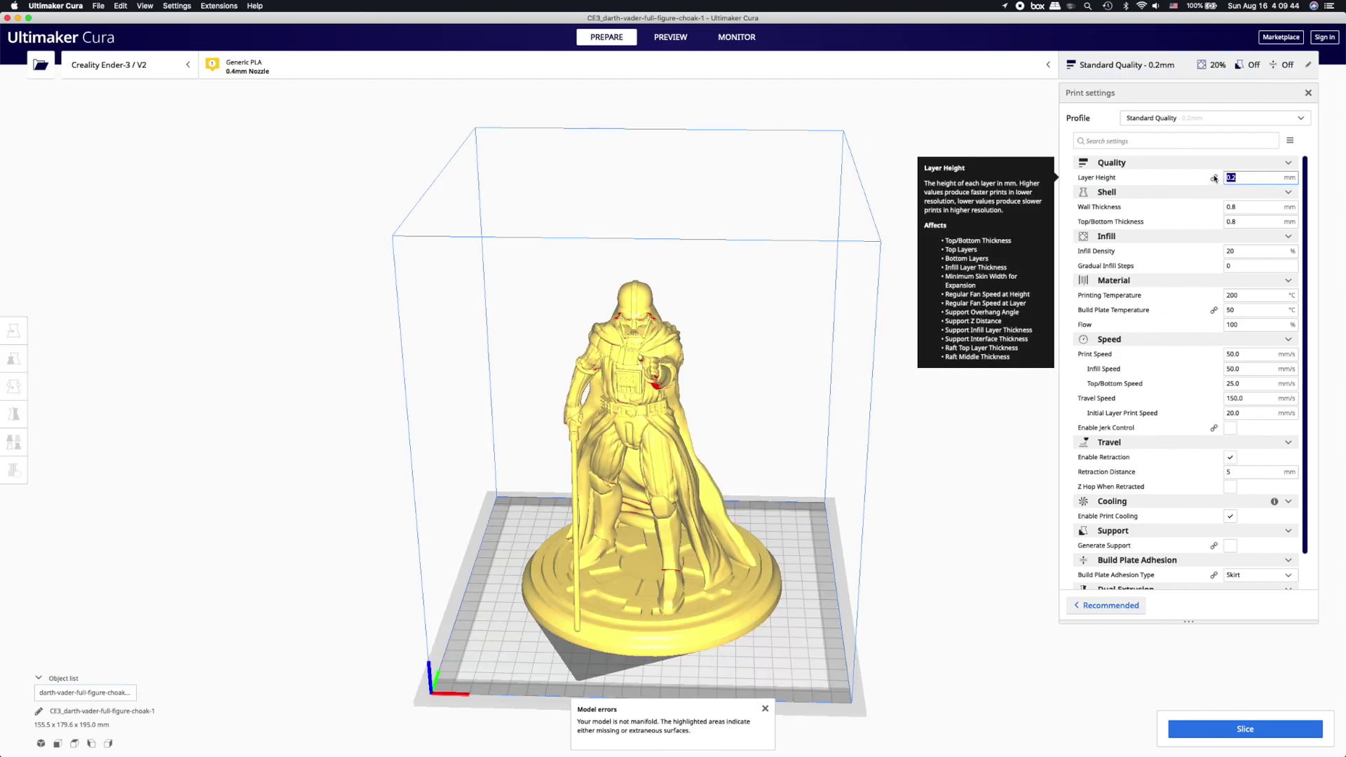
- Change the layer height from 0.2 to 0.08 mm
double_click(1228, 178)
type("0.8")
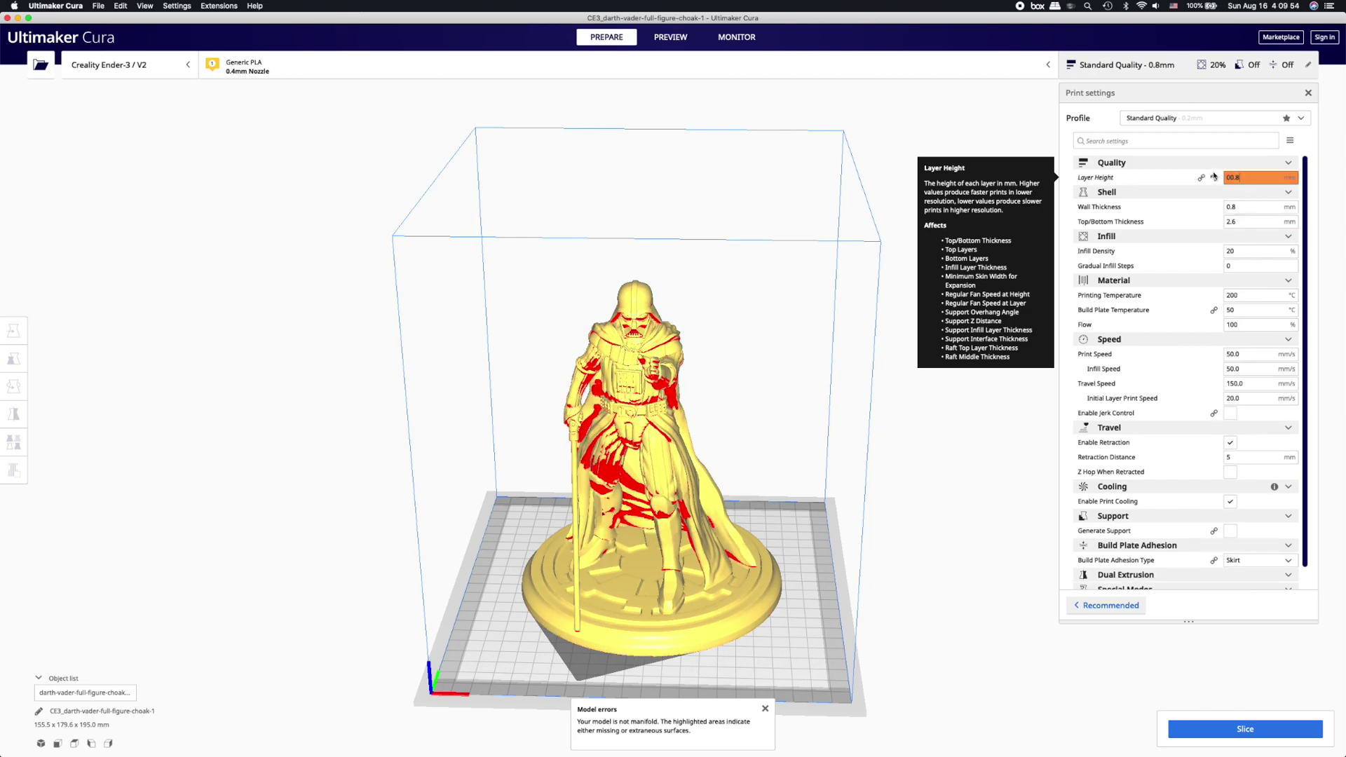
key("BackSpace")
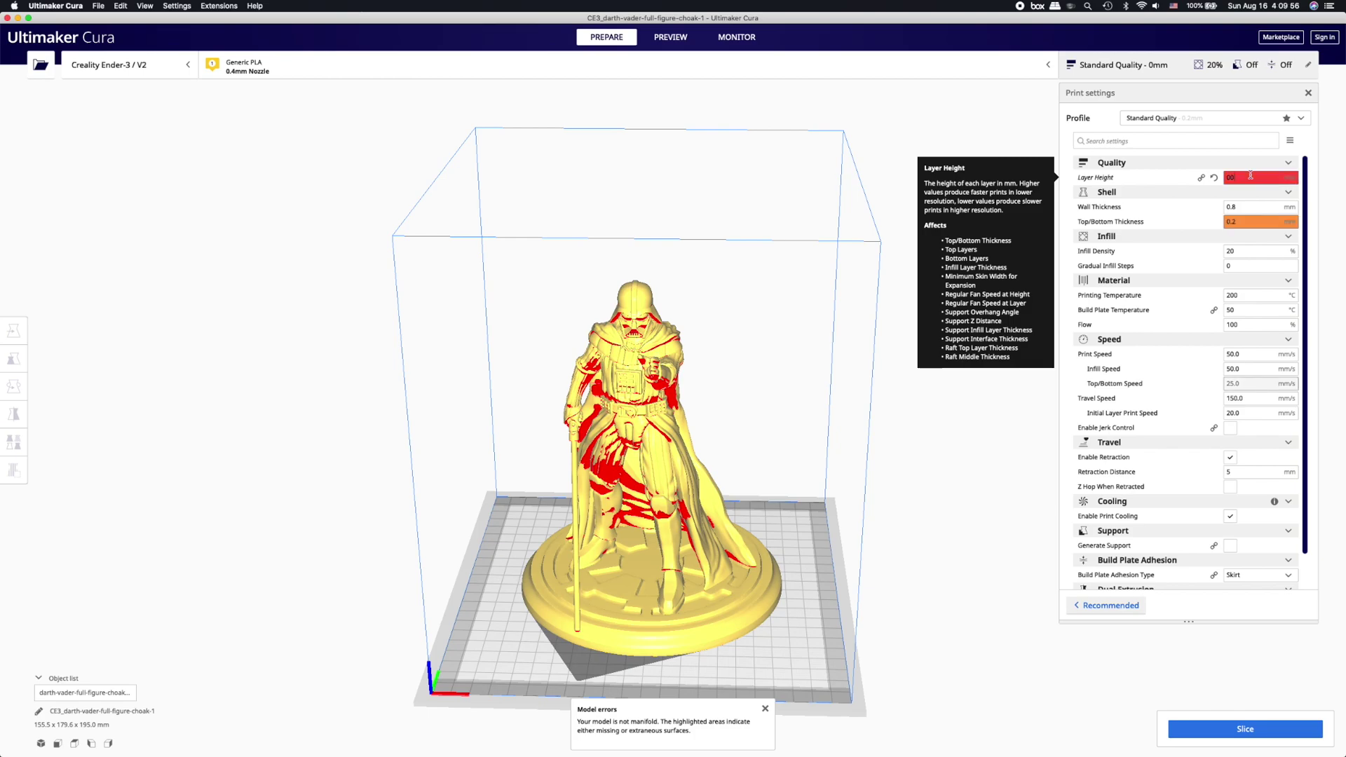
key("BackSpace")
key("BackSpace")
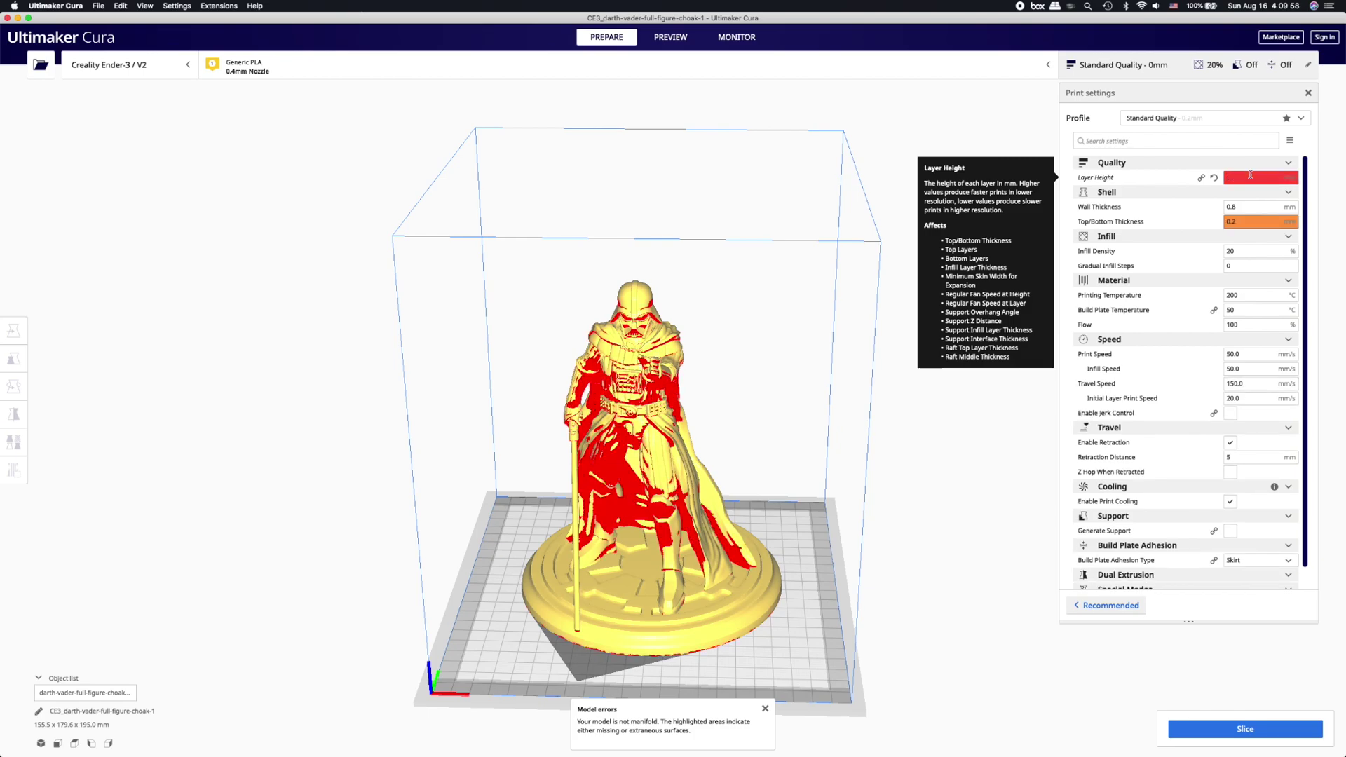
type("0.08")
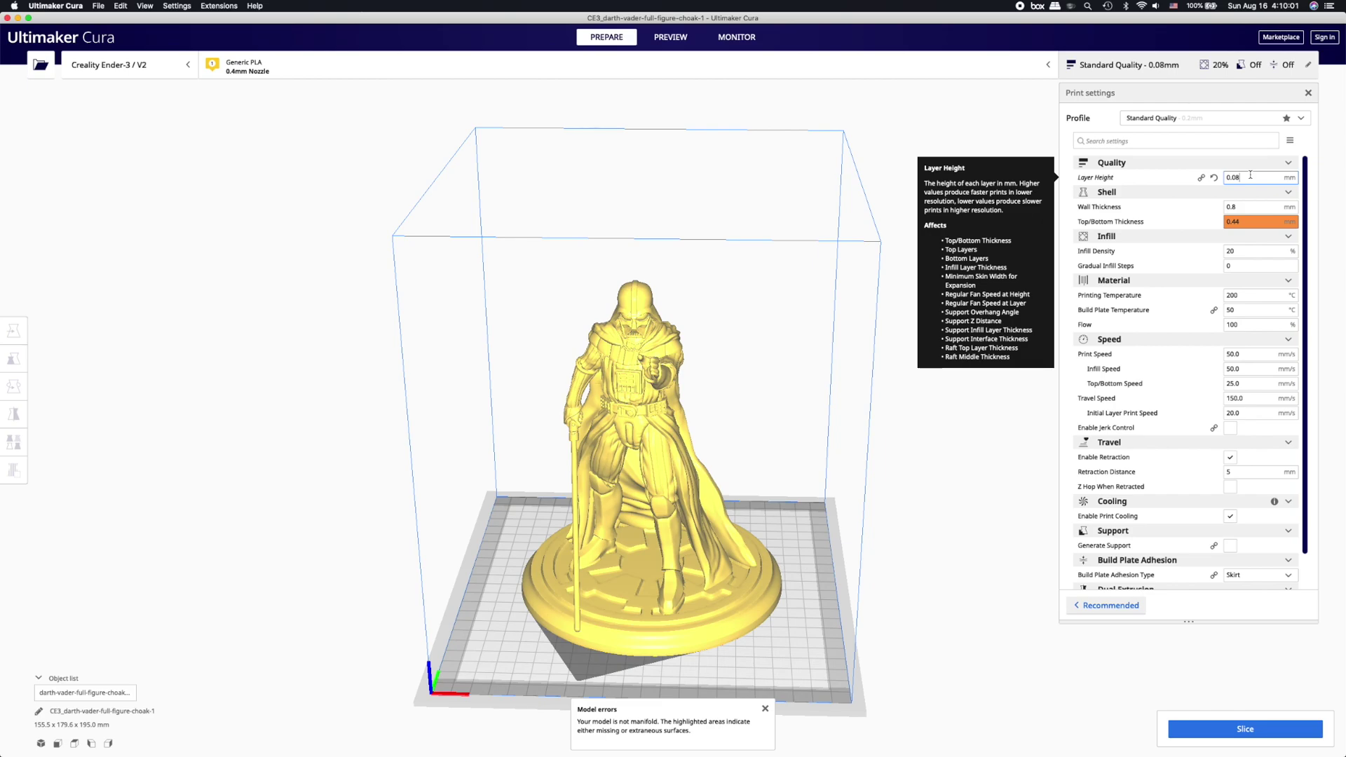
- Set the top/bottom thickness back to 0.8 mm
left_click(1245, 222)
left_click_drag(1245, 221, 1234, 221)
type("8")
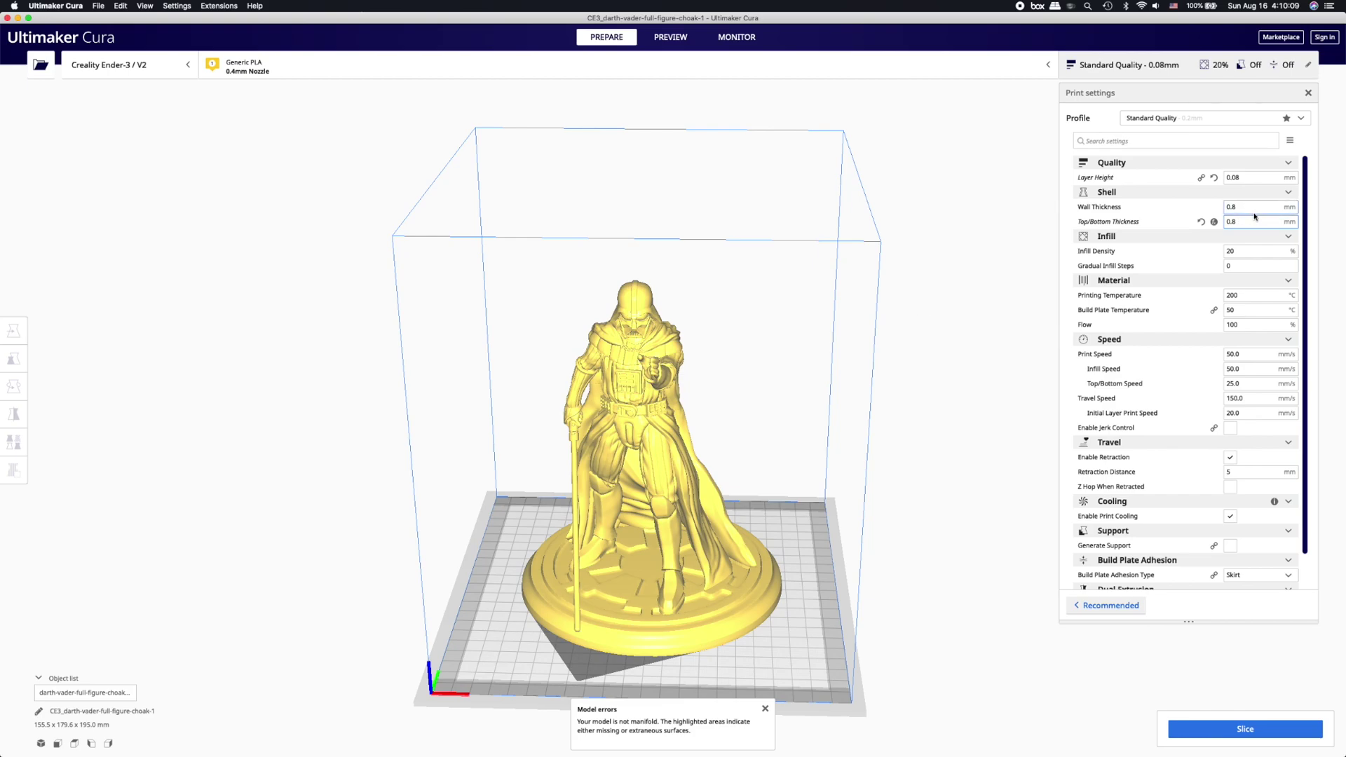
- Set build plate temperature to 55 °C, printing temperature to 204 °C, retraction distance to 10 mm
left_click(1256, 251)
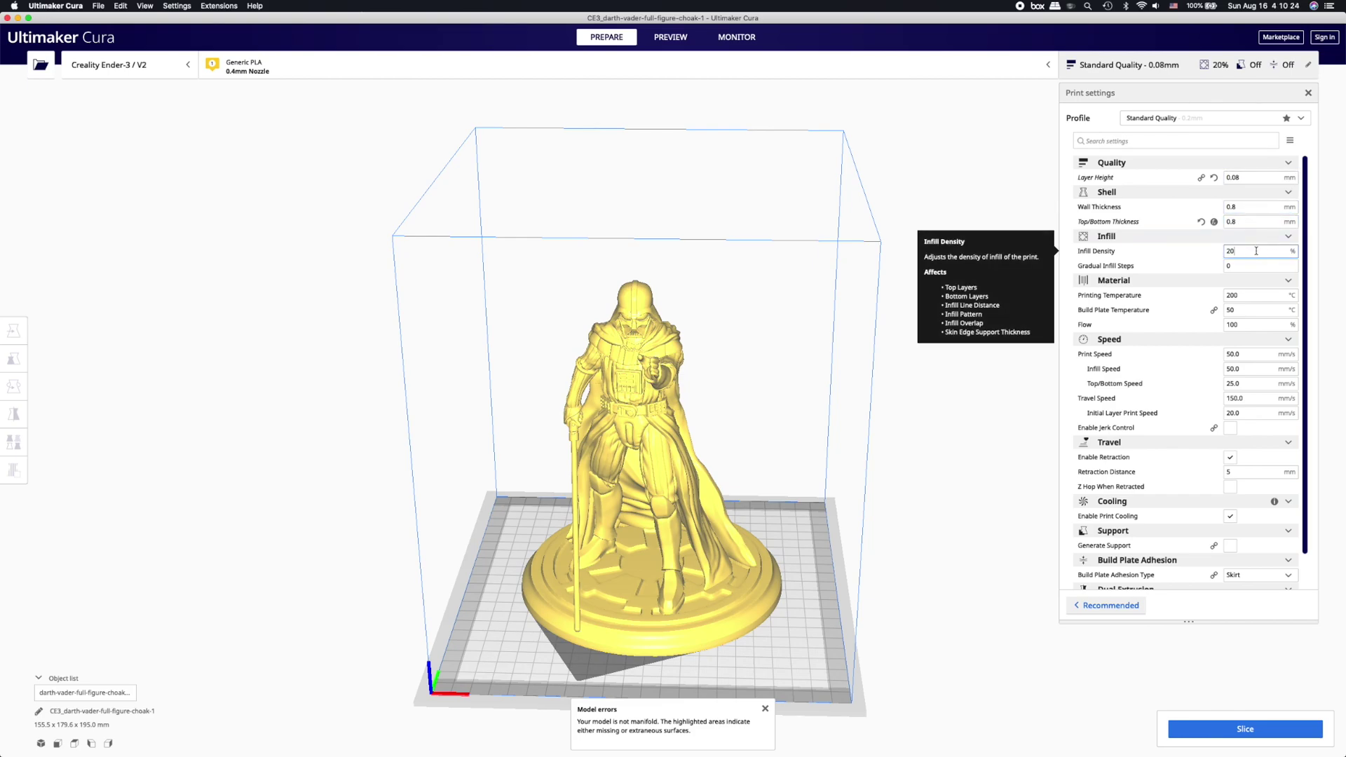
left_click_drag(1250, 307, 1217, 315)
type("55")
left_click(1249, 295)
key("BackSpace")
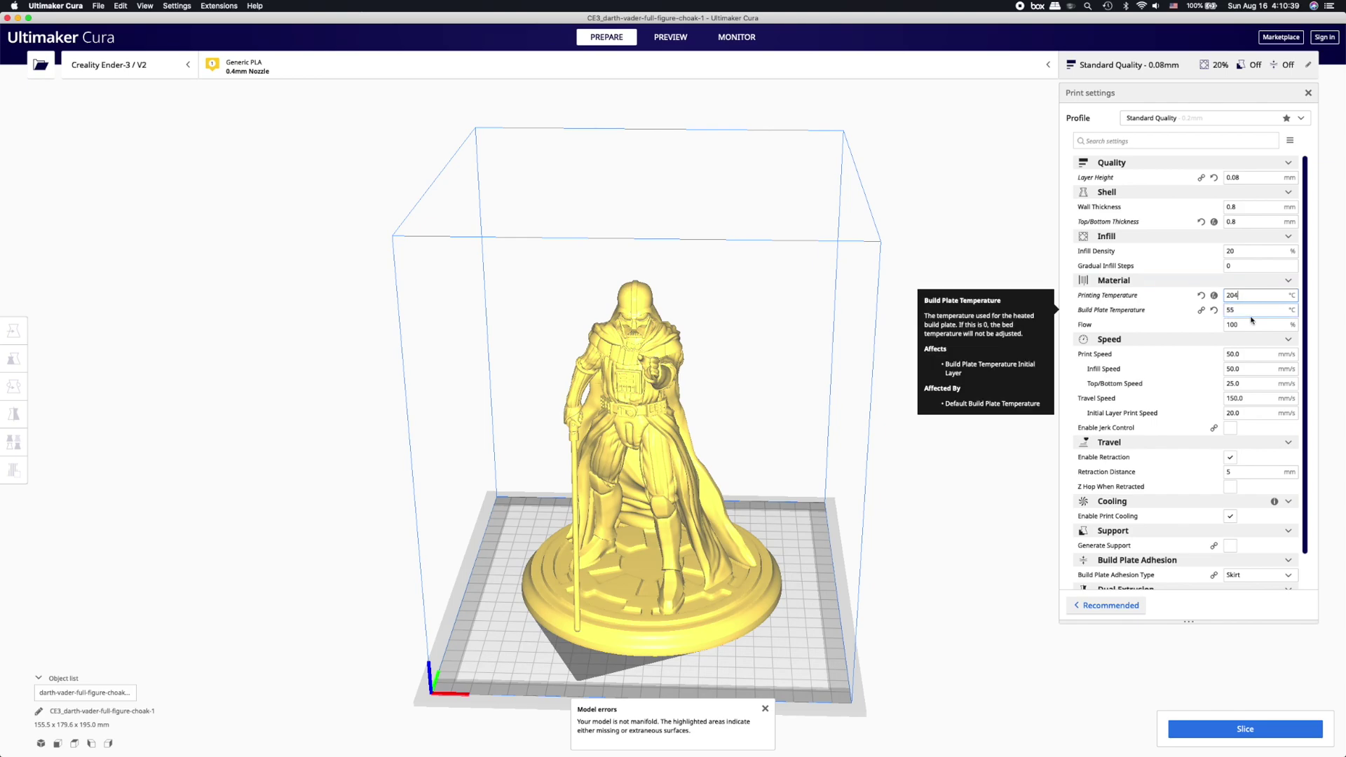
scroll(1254, 347, "down", 3)
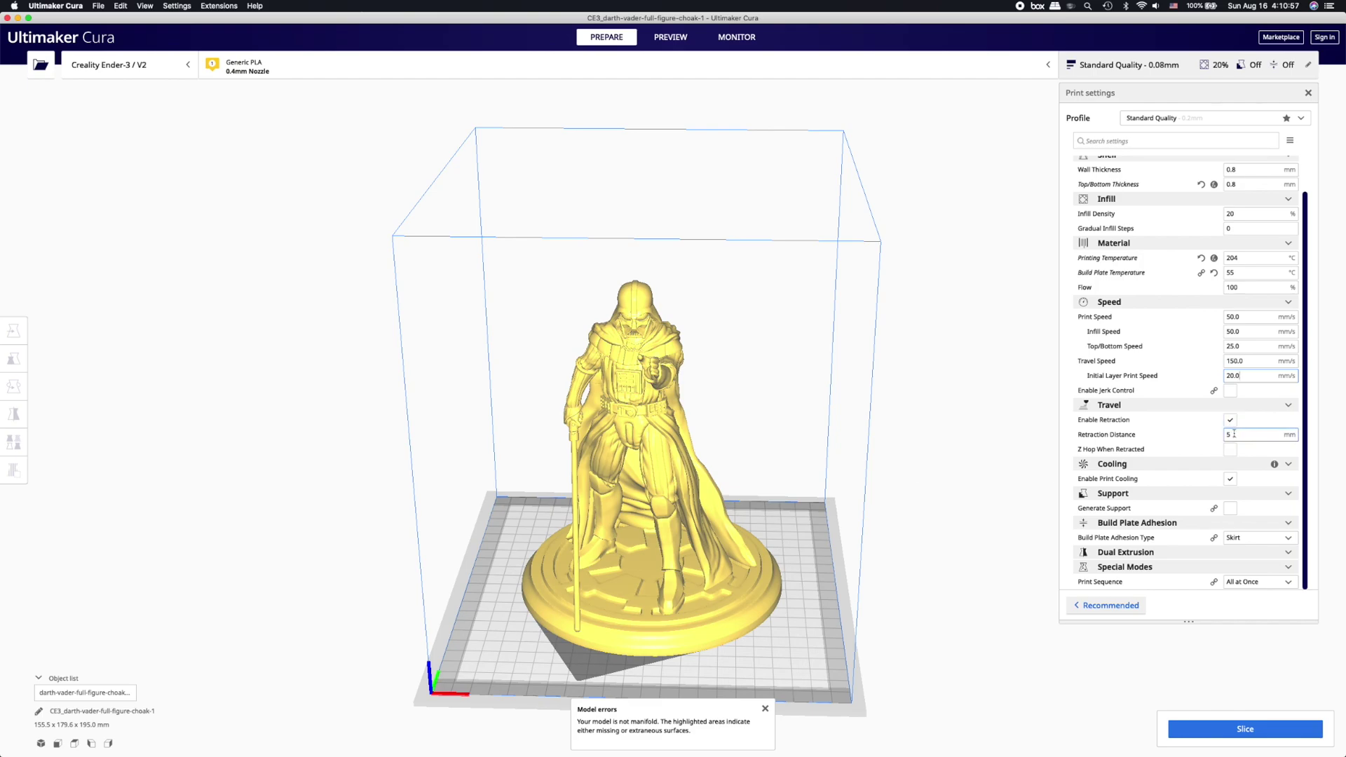
double_click(1228, 434)
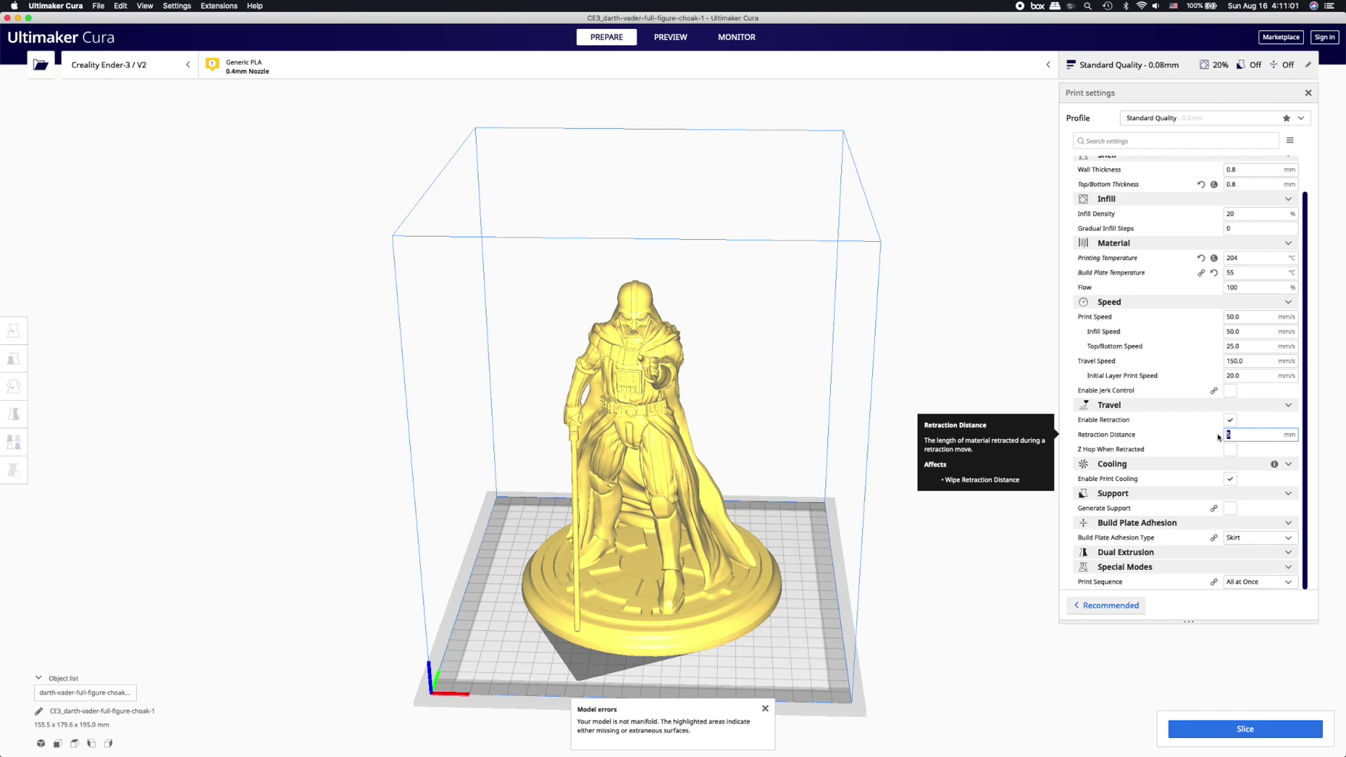
type("10")
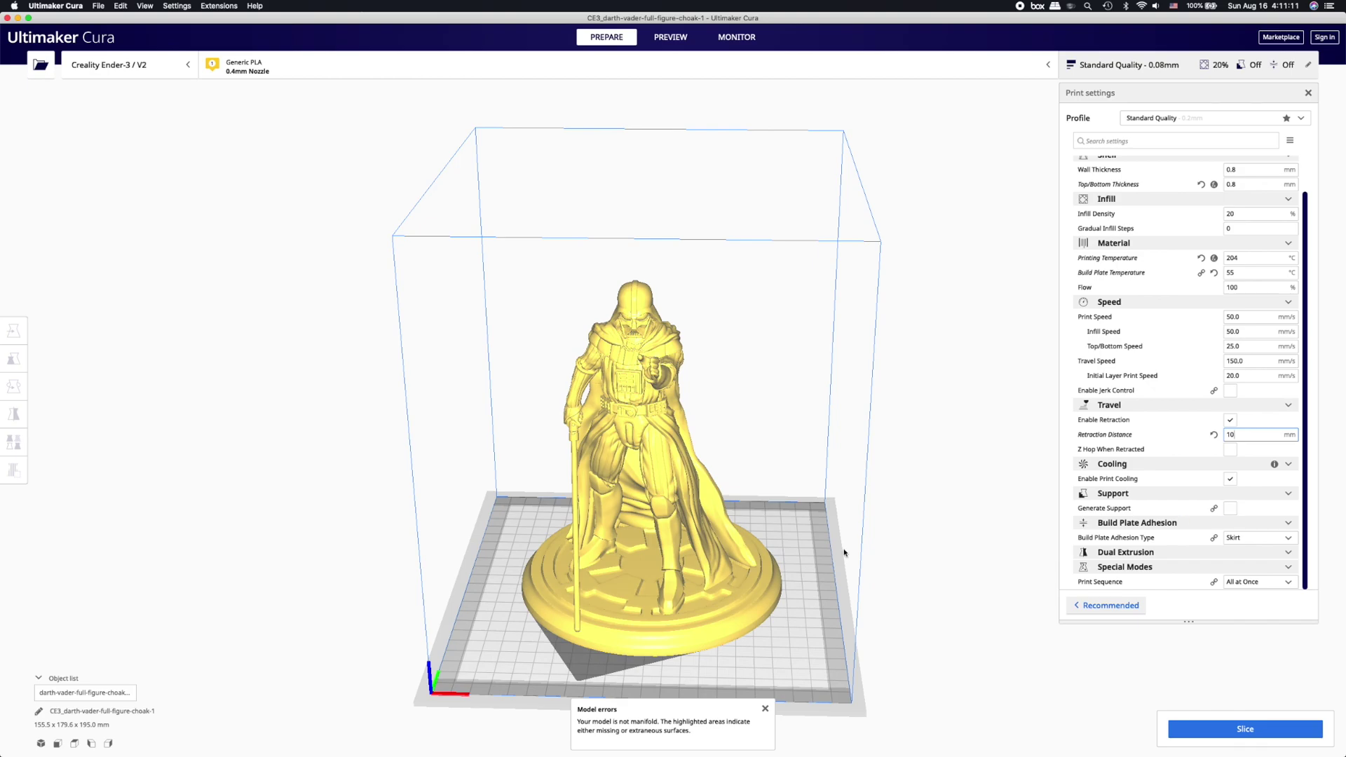
- Turn on support generation for the Vader statue
right_click_drag(897, 572, 943, 536)
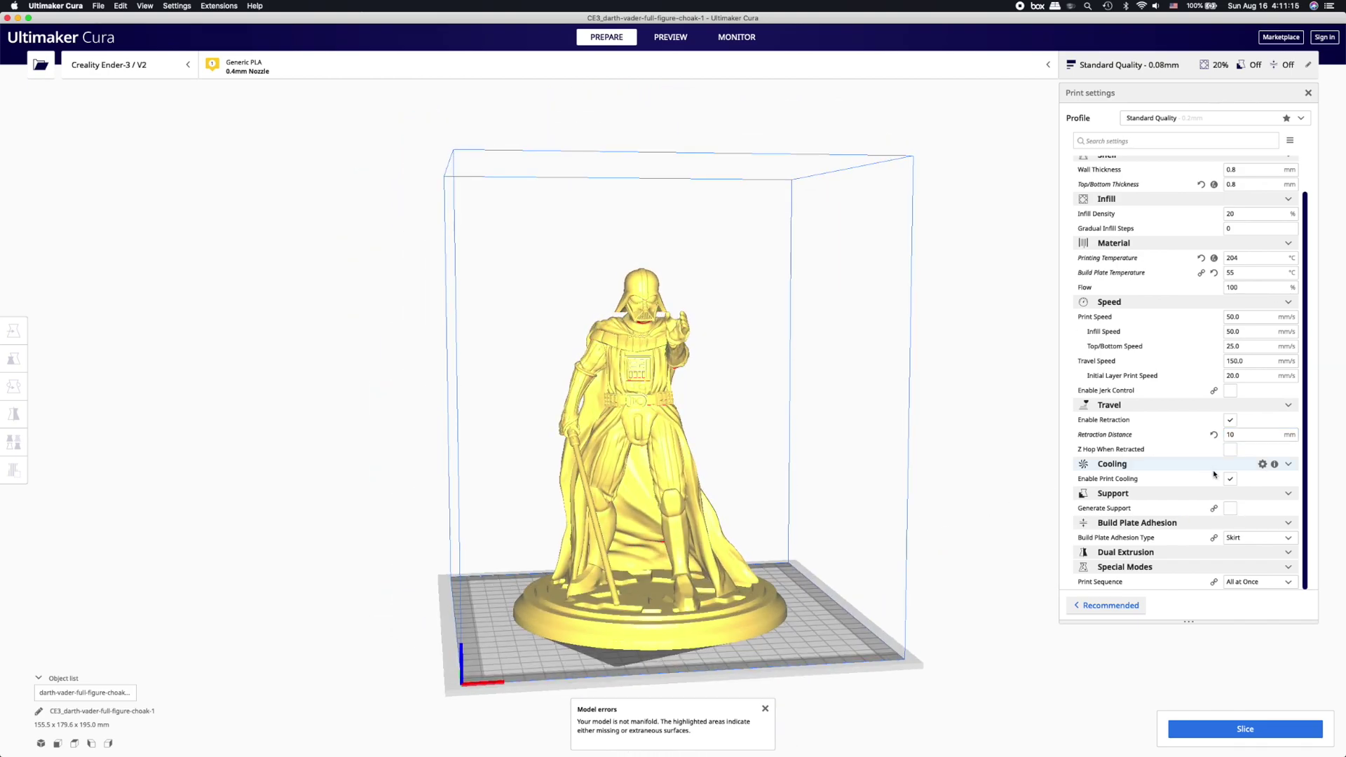
left_click(1229, 508)
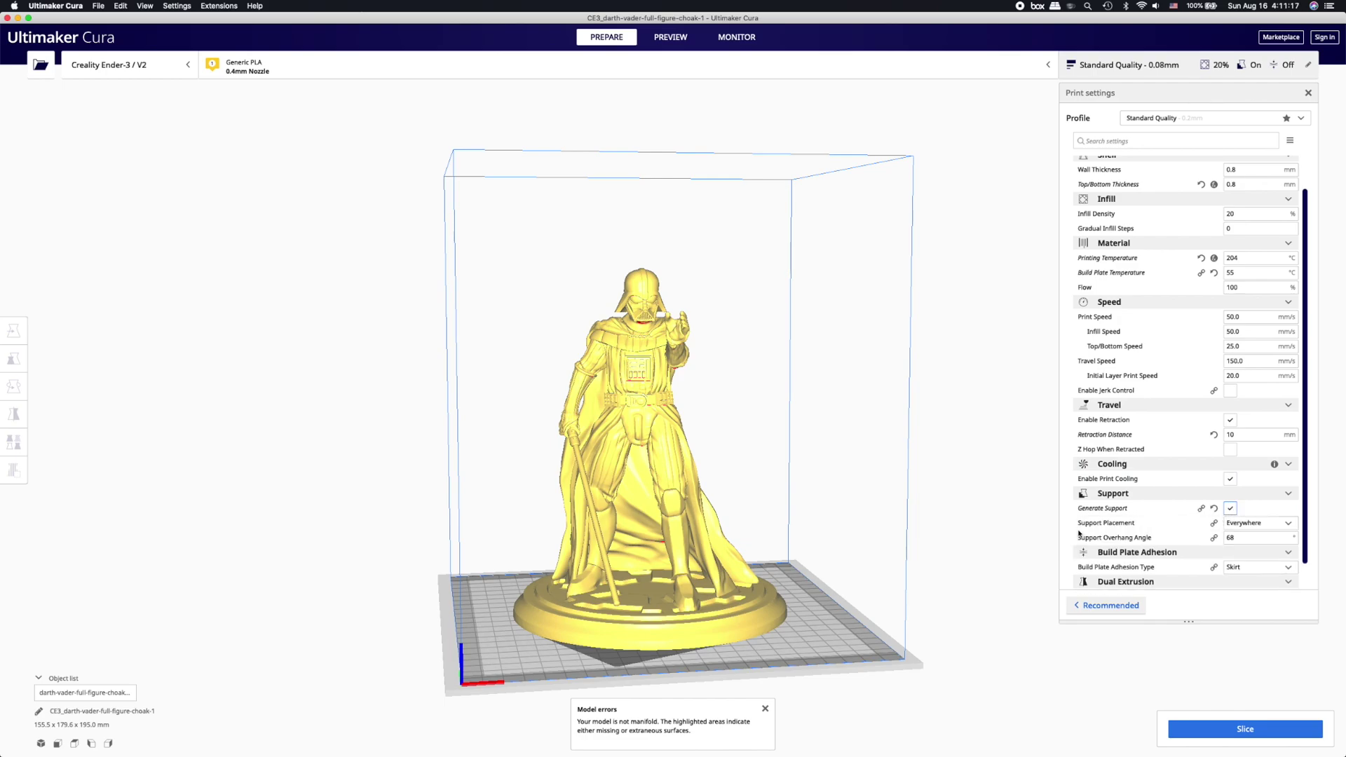
right_click_drag(1035, 528, 971, 547)
- Switch build plate adhesion to Brim with a 3 mm brim width
scroll(1207, 530, "down", 1)
scroll(1207, 530, "down", 1)
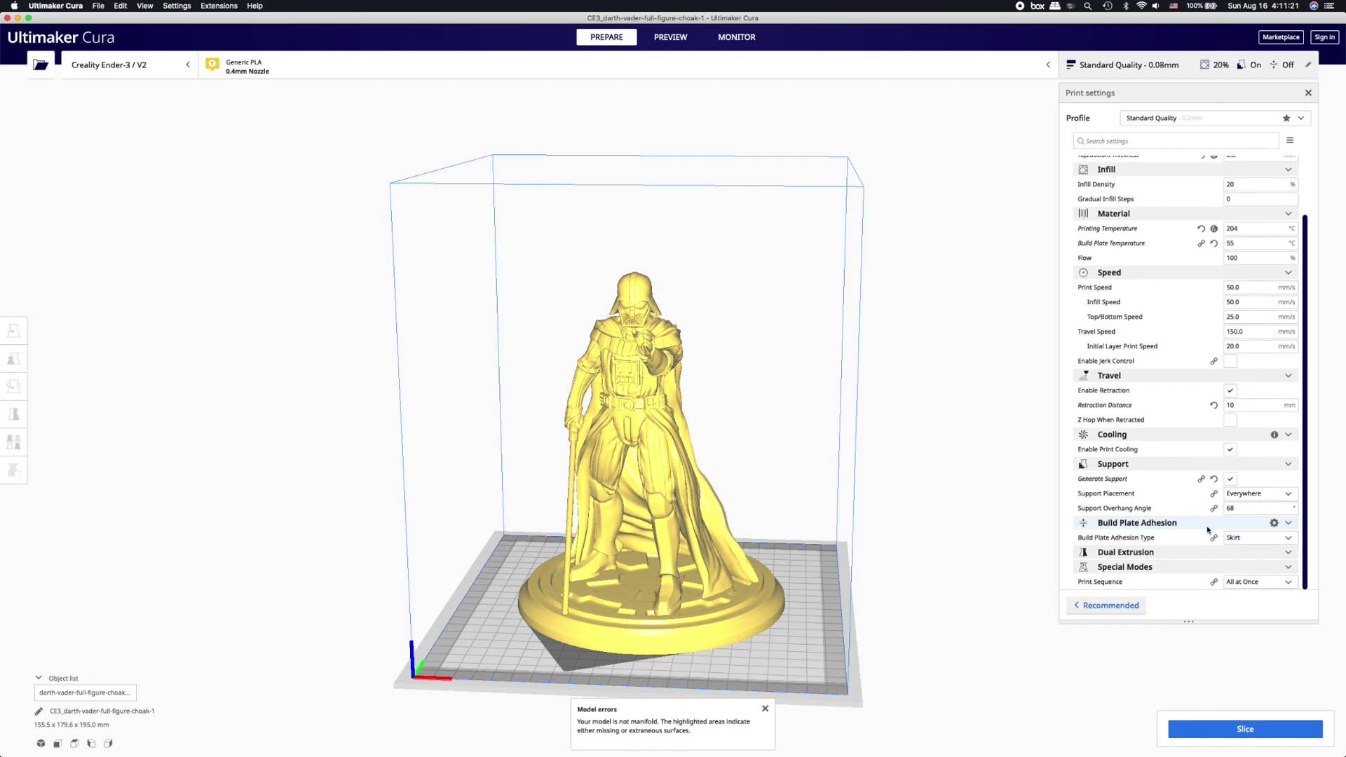
left_click(1288, 539)
left_click(1258, 567)
scroll(1196, 572, "down", 2)
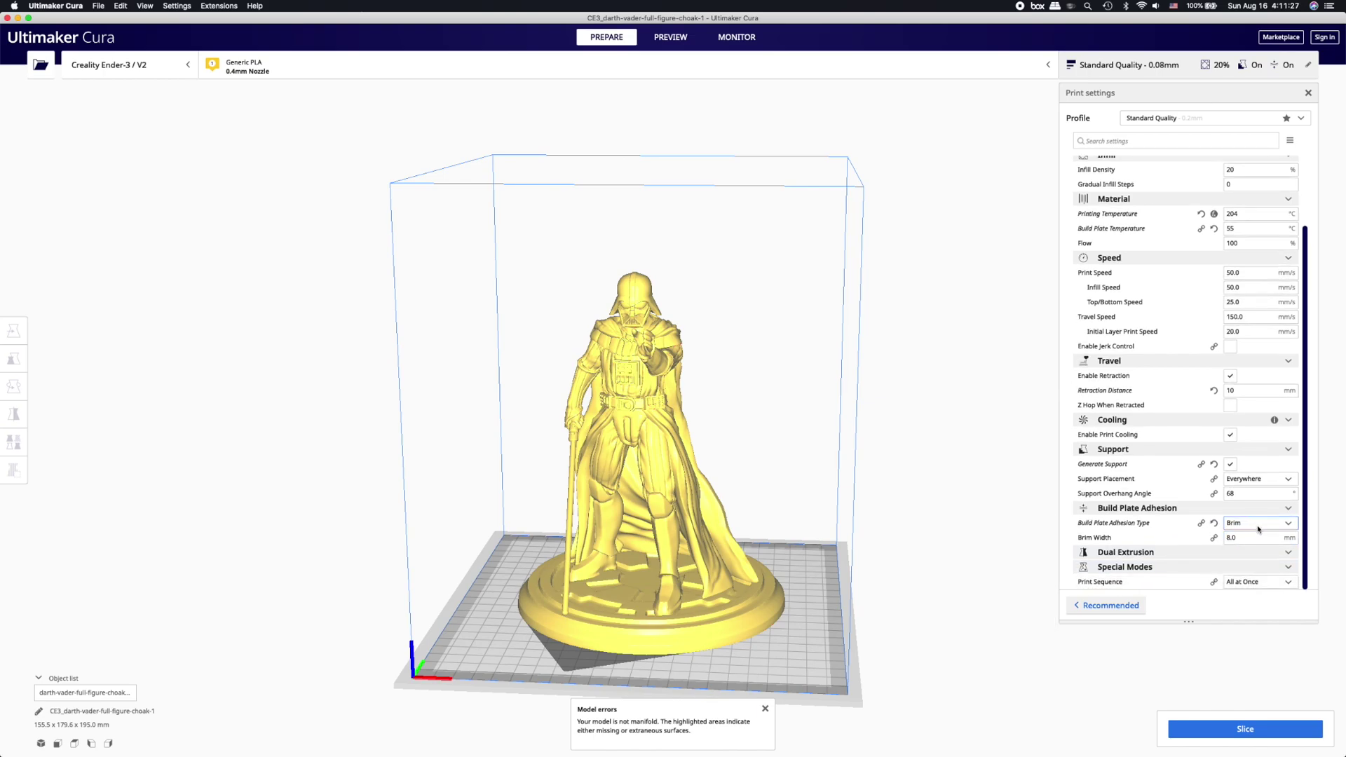
left_click_drag(1235, 537, 1214, 539)
type("3")
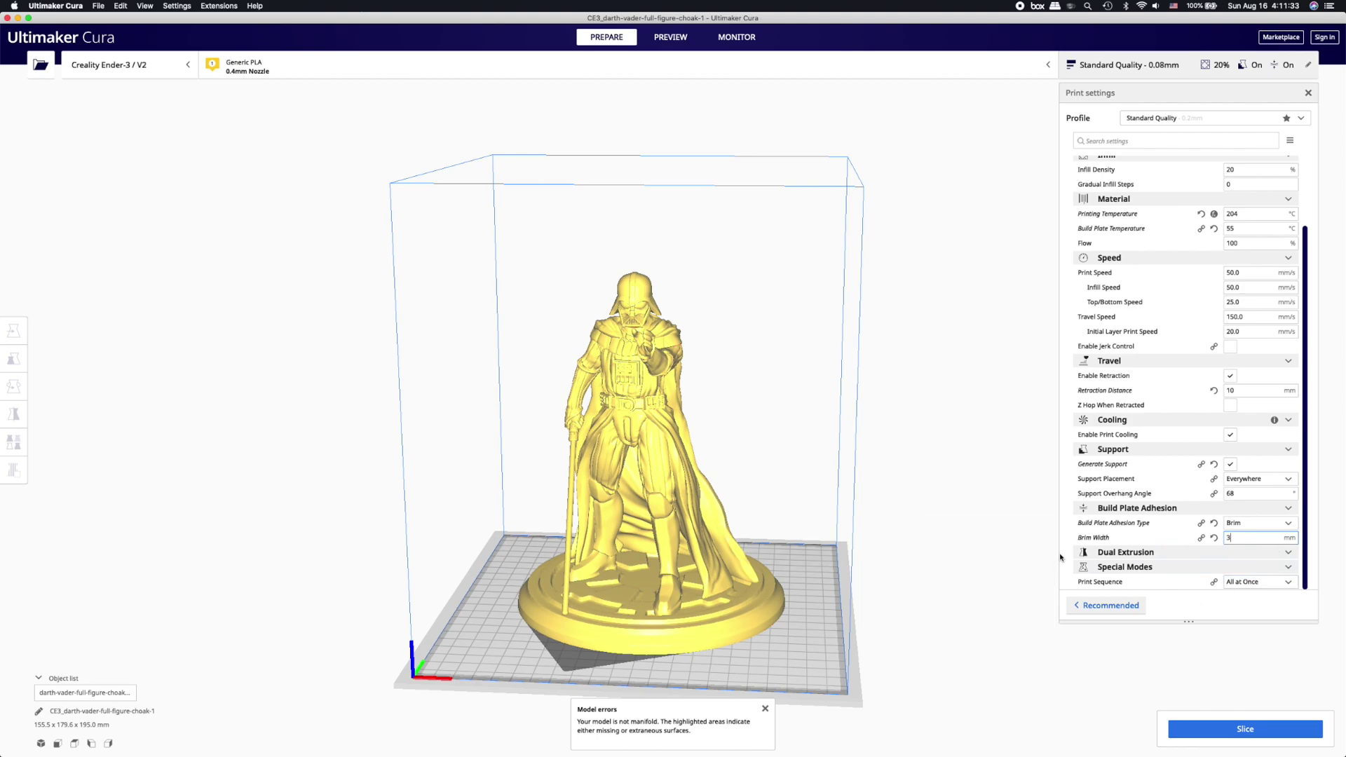
left_click(1032, 558)
right_click_drag(1031, 560, 1004, 546)
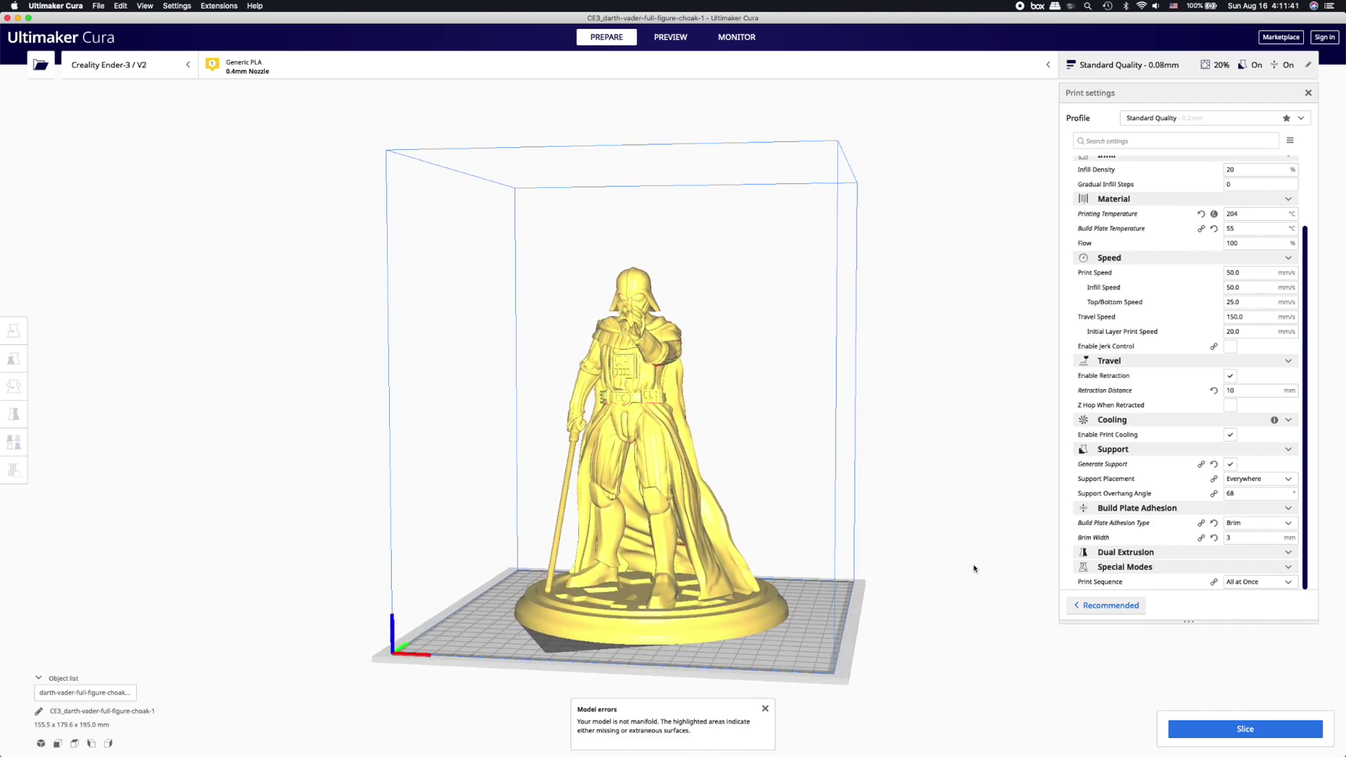
- Dismiss the model errors, slice the Vader statue (3 days 8 hours, 251 g), and open its preview
left_click(766, 710)
right_click_drag(687, 703, 850, 621)
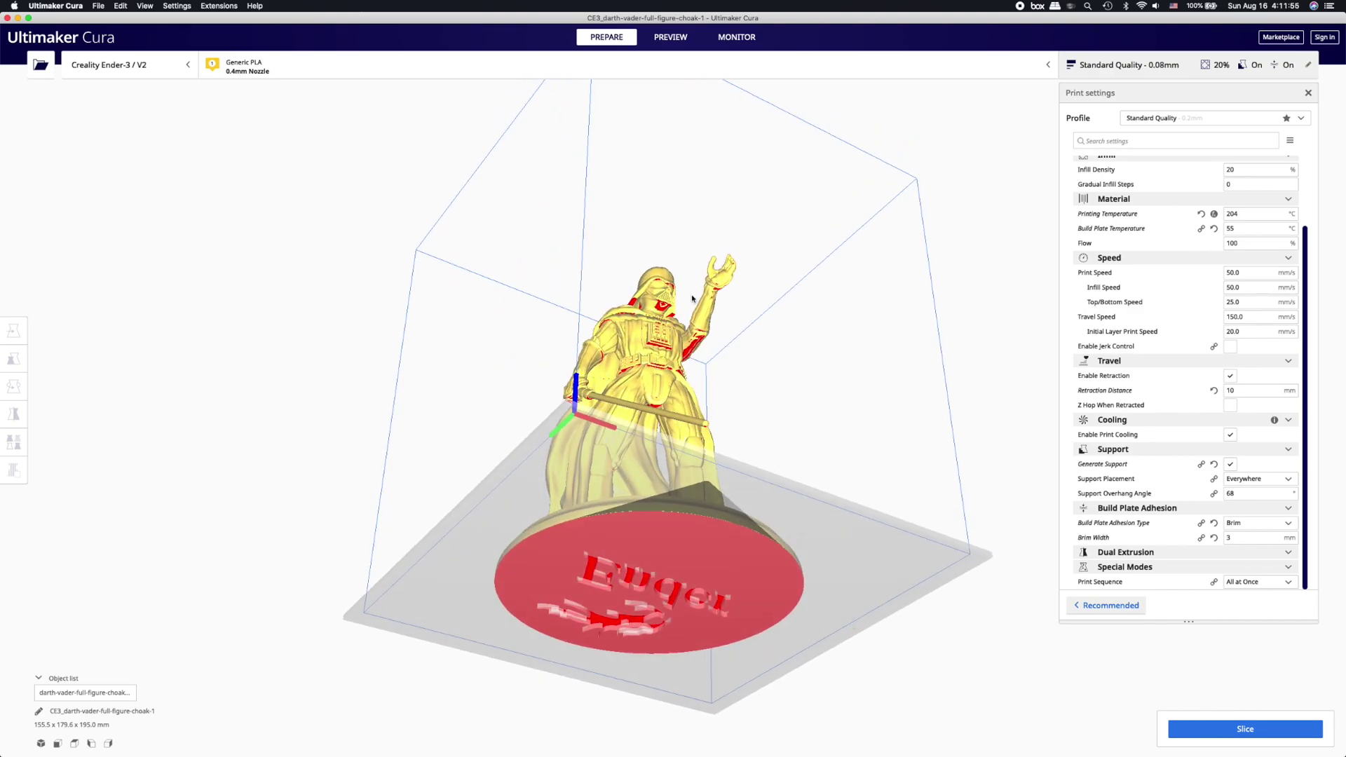
right_click_drag(842, 393, 743, 491)
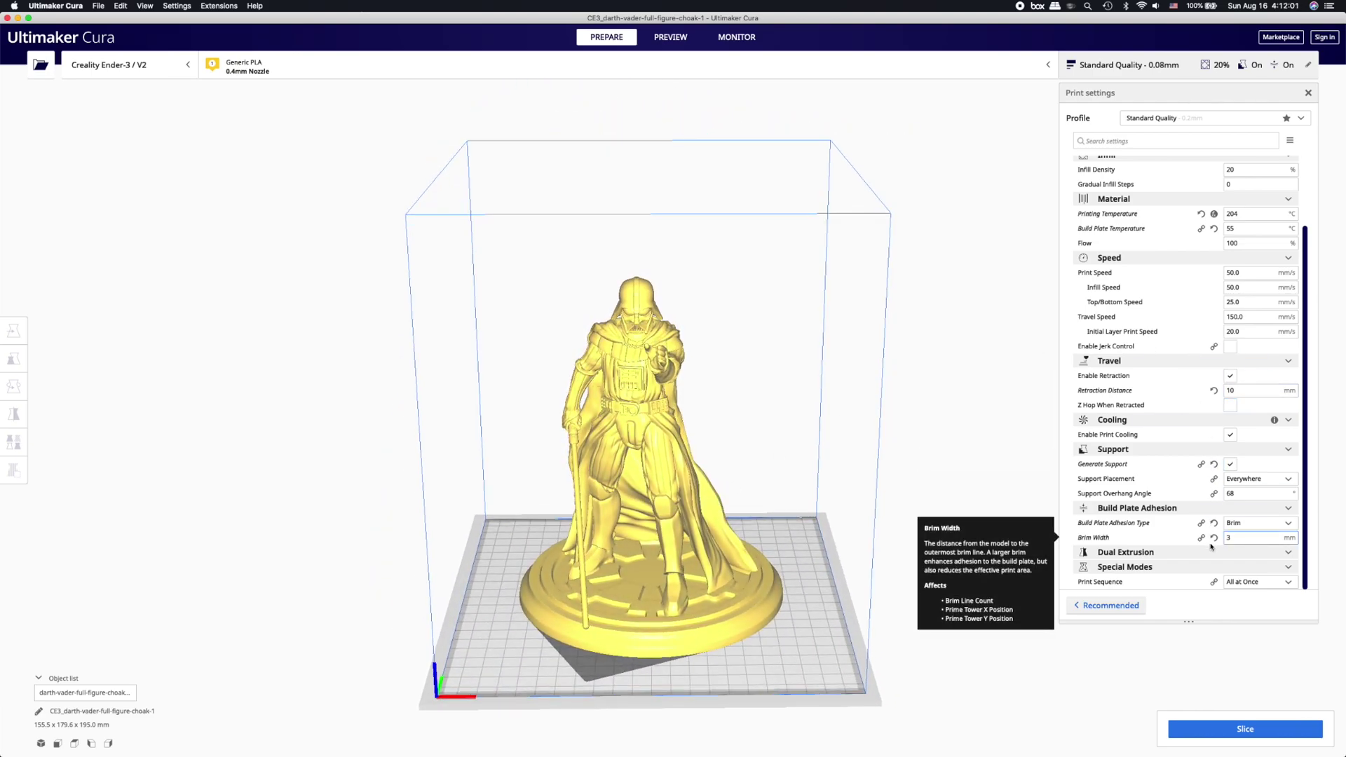
left_click(1241, 727)
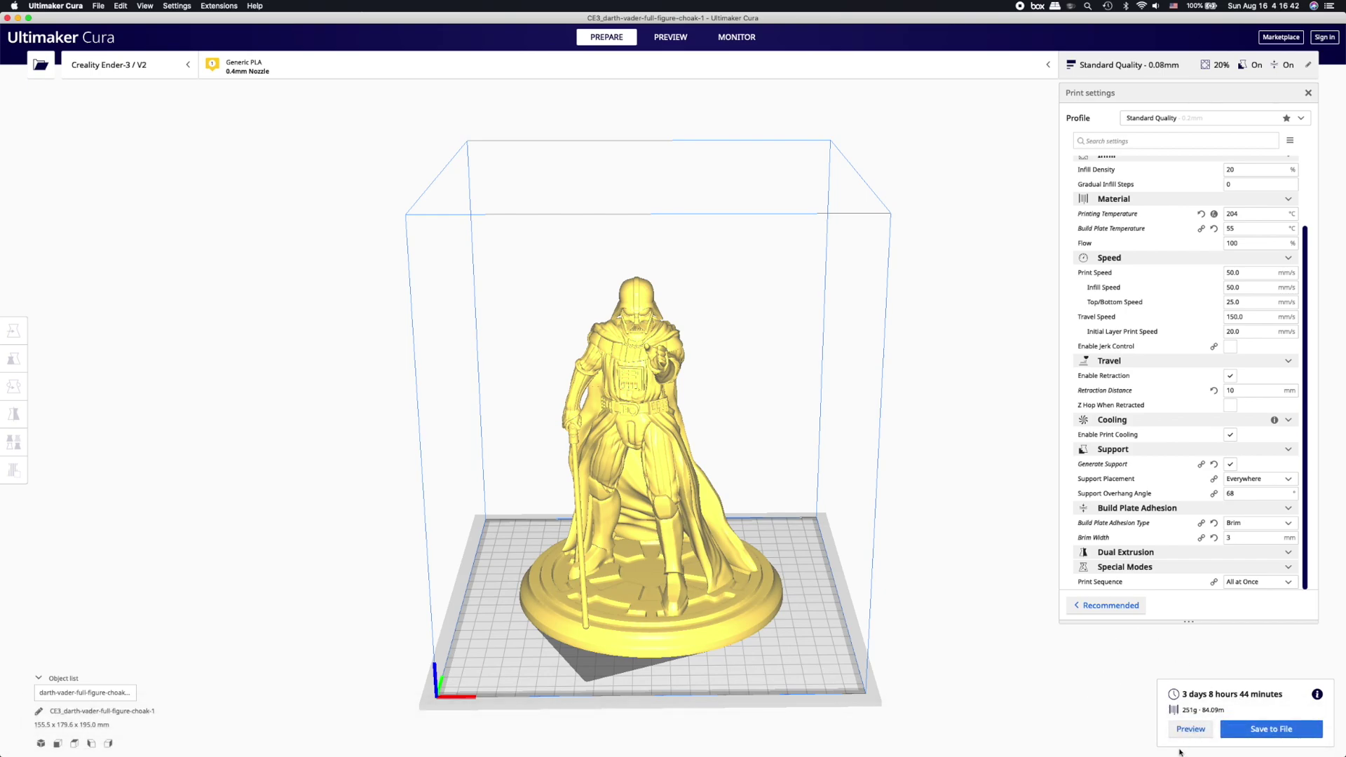
left_click(1192, 727)
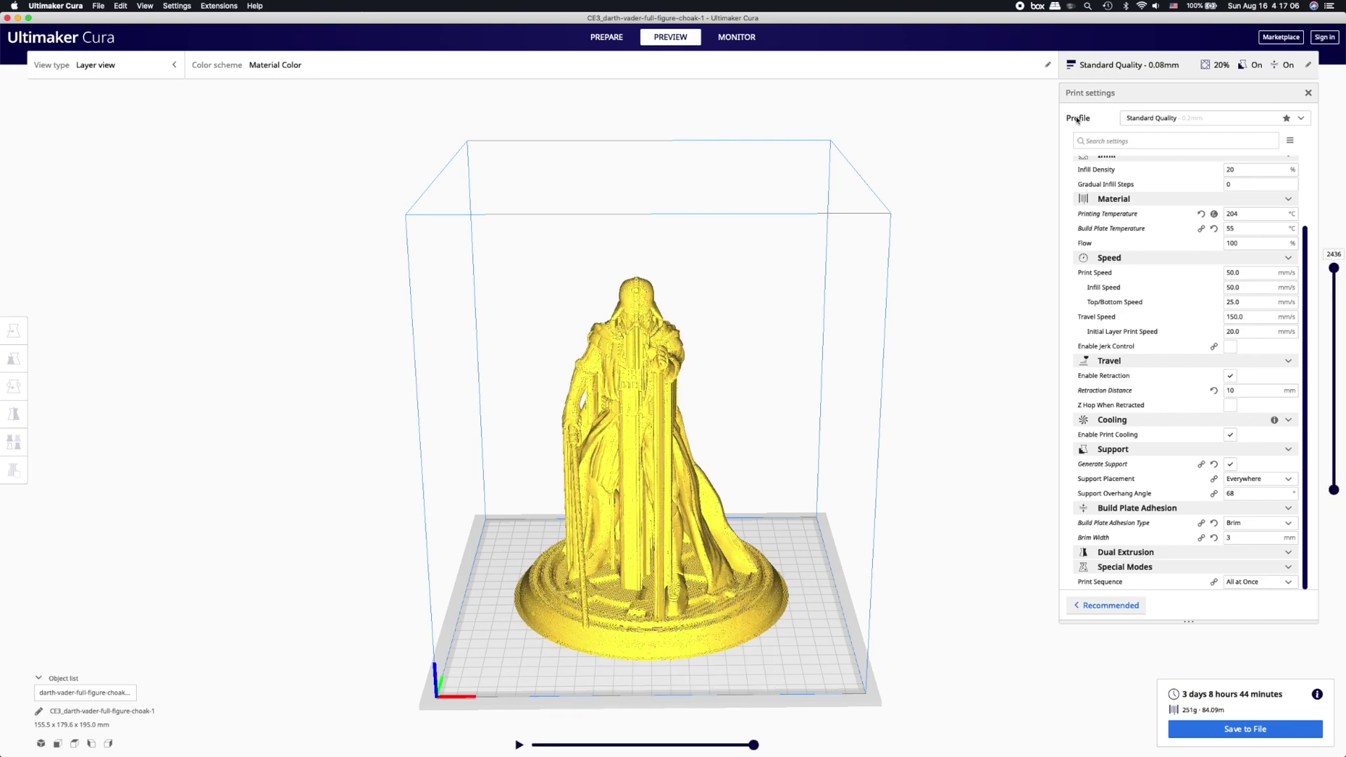
- Close print settings and scrub the layer slider through layers 153–788 while orbiting the sliced statue
left_click(1184, 66)
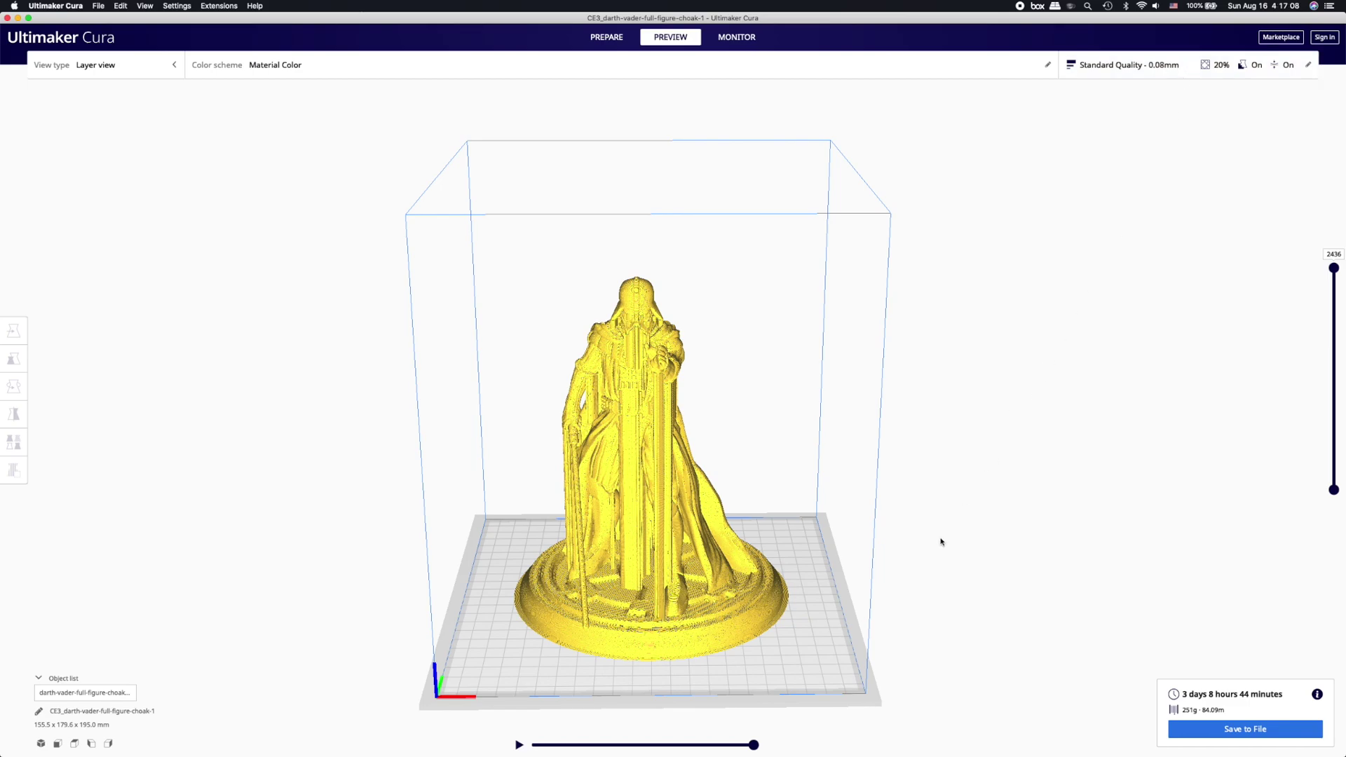
right_click_drag(905, 595, 1291, 282)
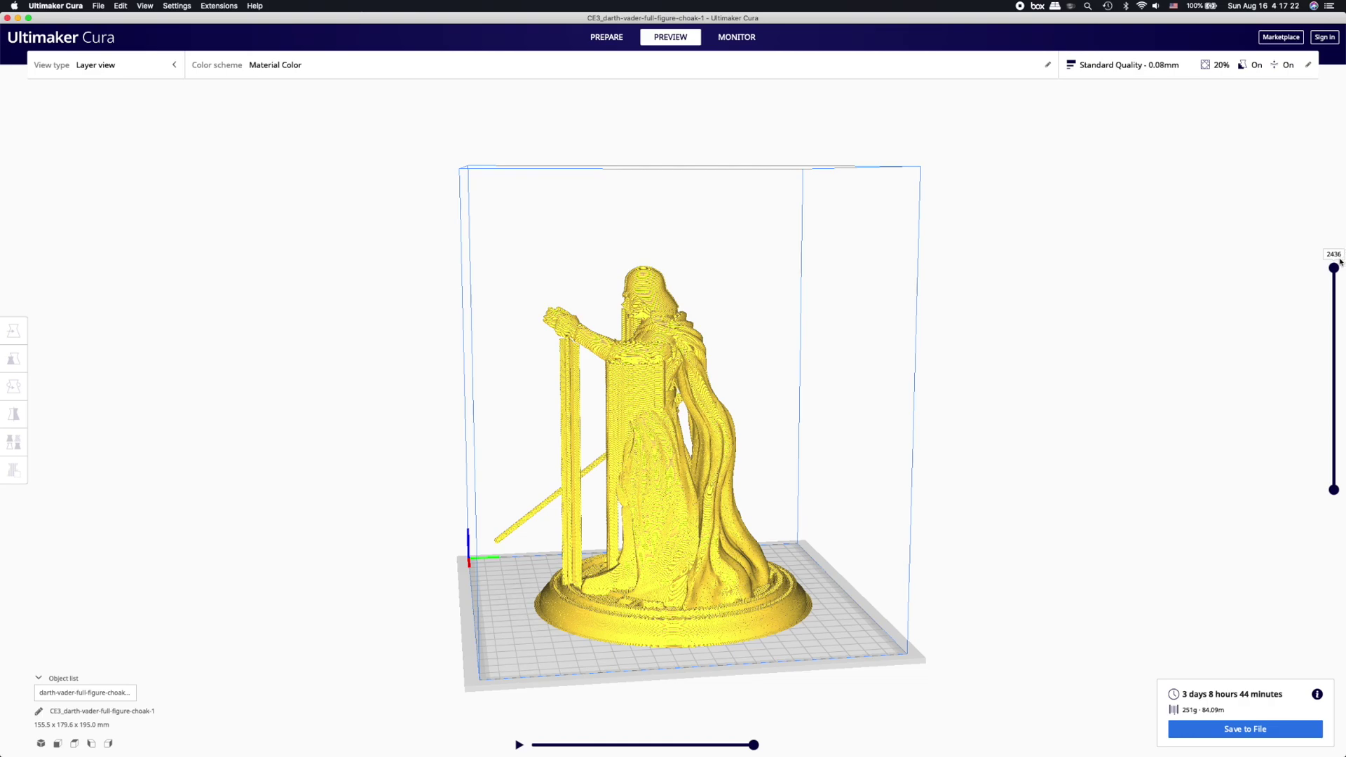
left_click_drag(1334, 267, 1332, 461)
right_click_drag(911, 523, 1095, 558)
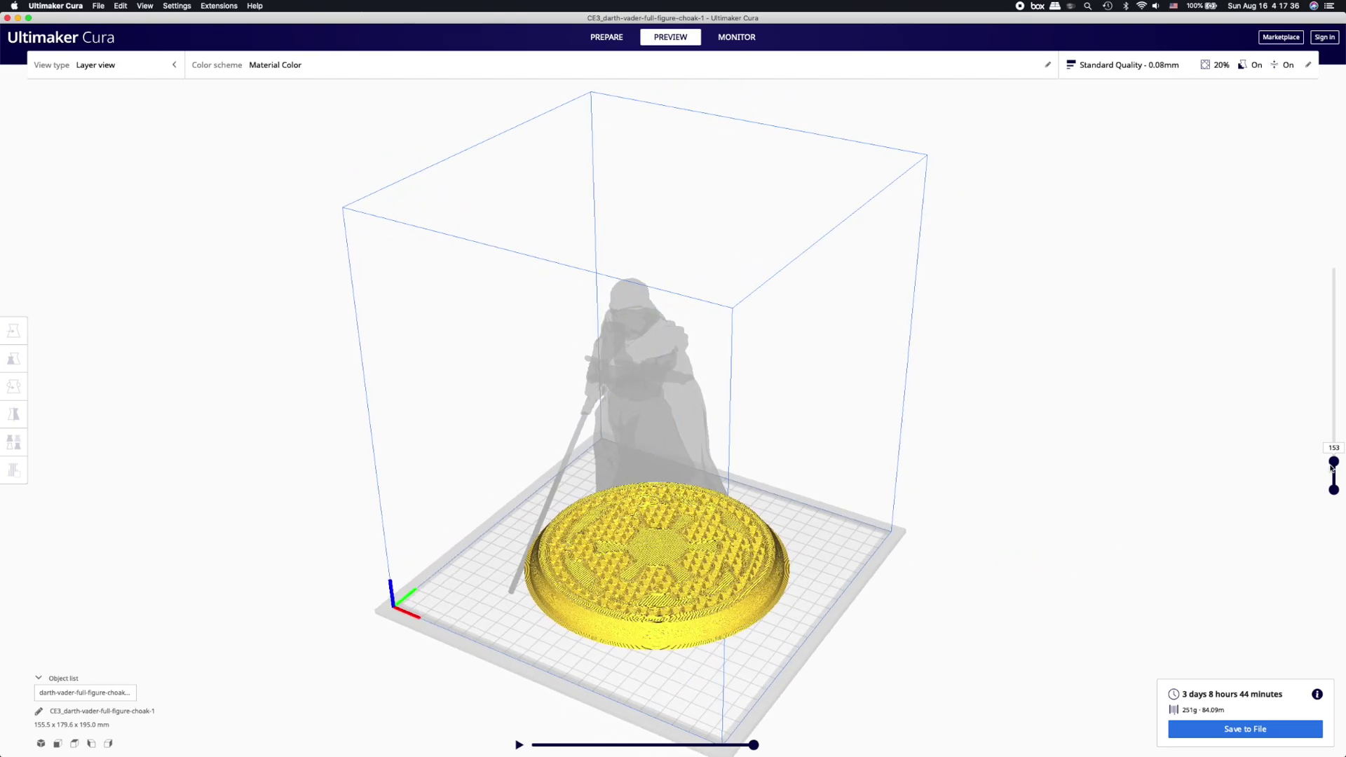
left_click_drag(1331, 467, 1334, 439)
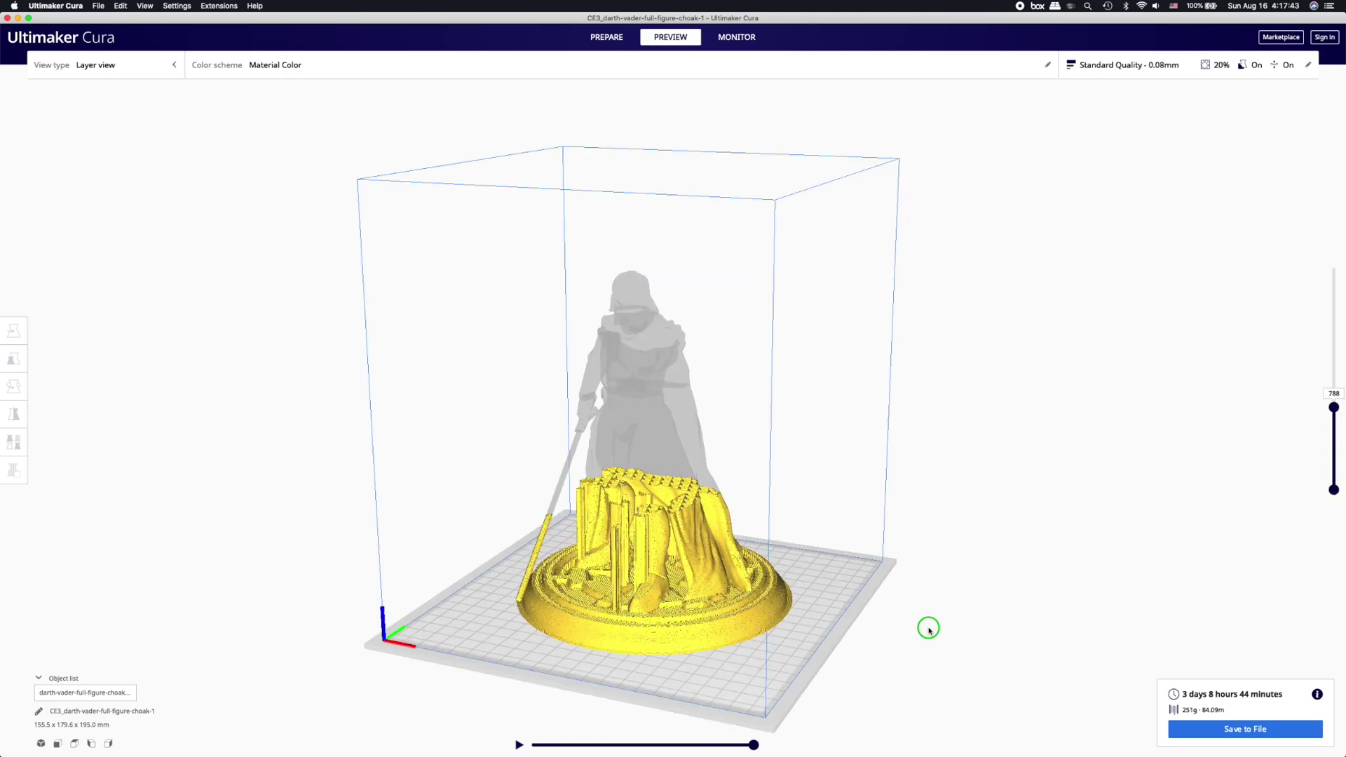
right_click_drag(929, 630, 845, 652)
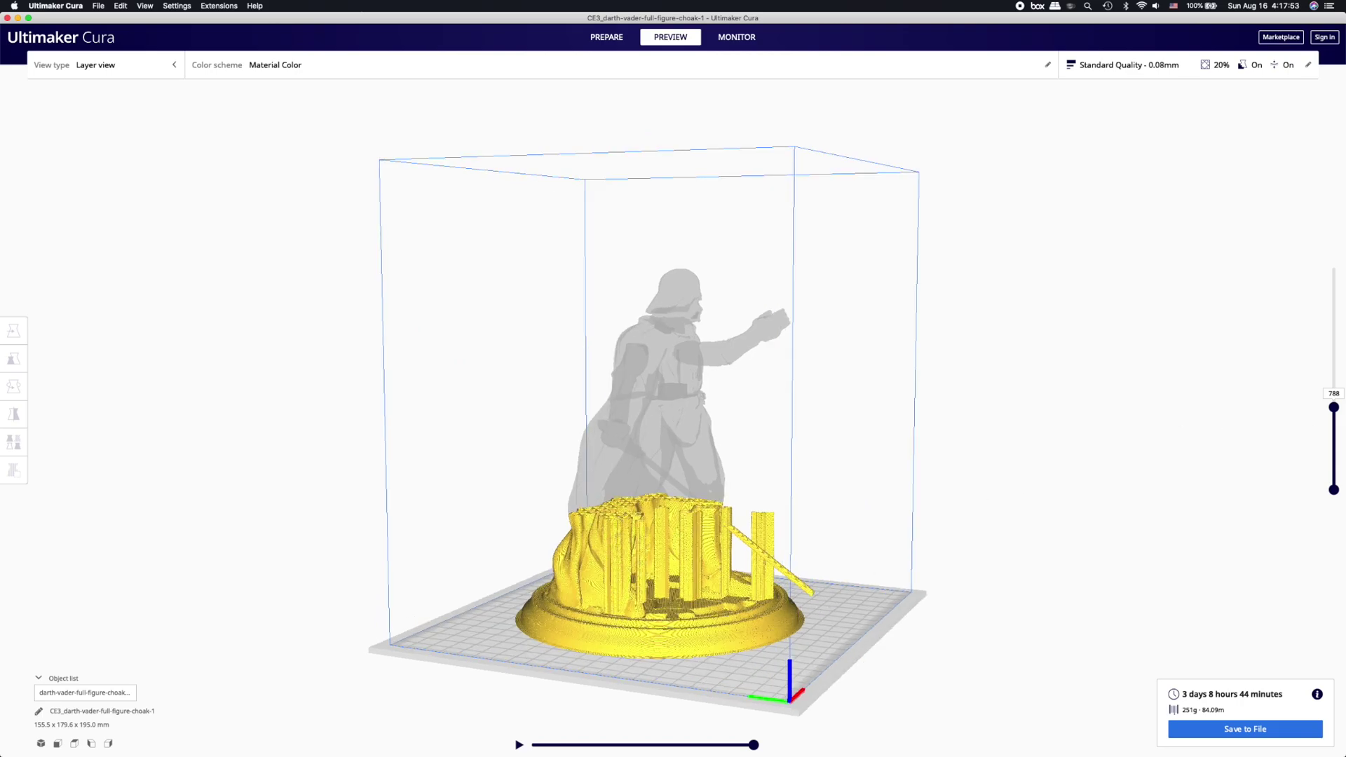
left_click_drag(1334, 407, 1292, 260)
- Delete the Vader statue, leaving an empty untitled Ender-3 / V2 build plate
right_click(1094, 504)
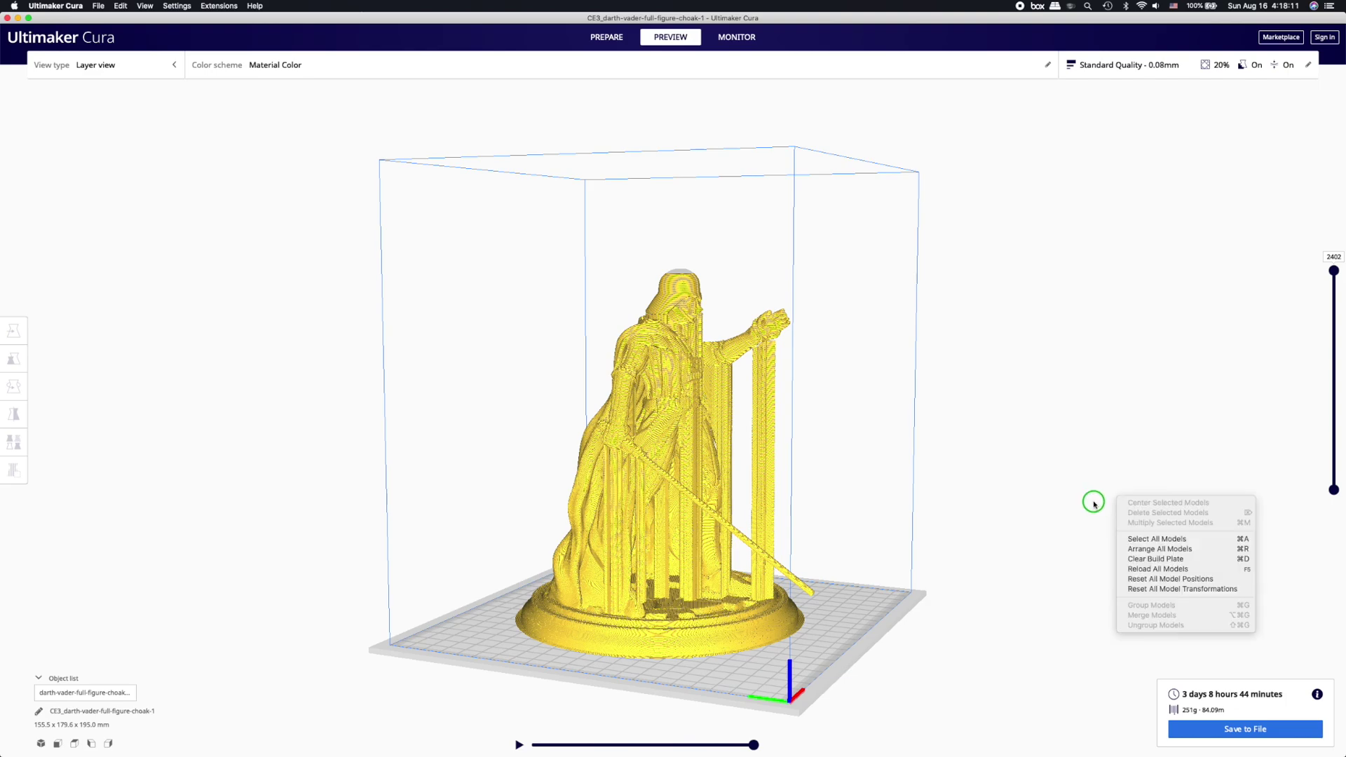
left_click(1036, 502)
right_click_drag(1044, 553, 830, 622)
right_click_drag(892, 652, 643, 353)
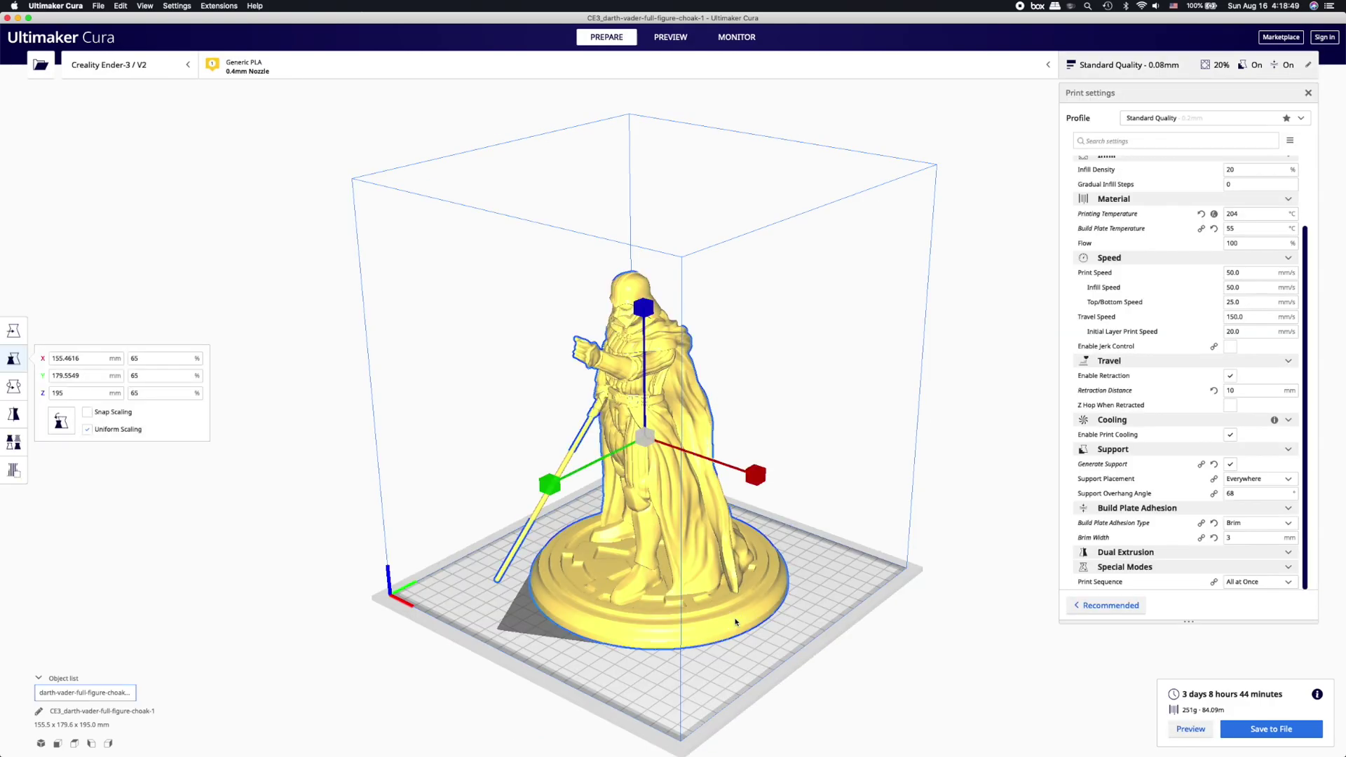
key("Delete")
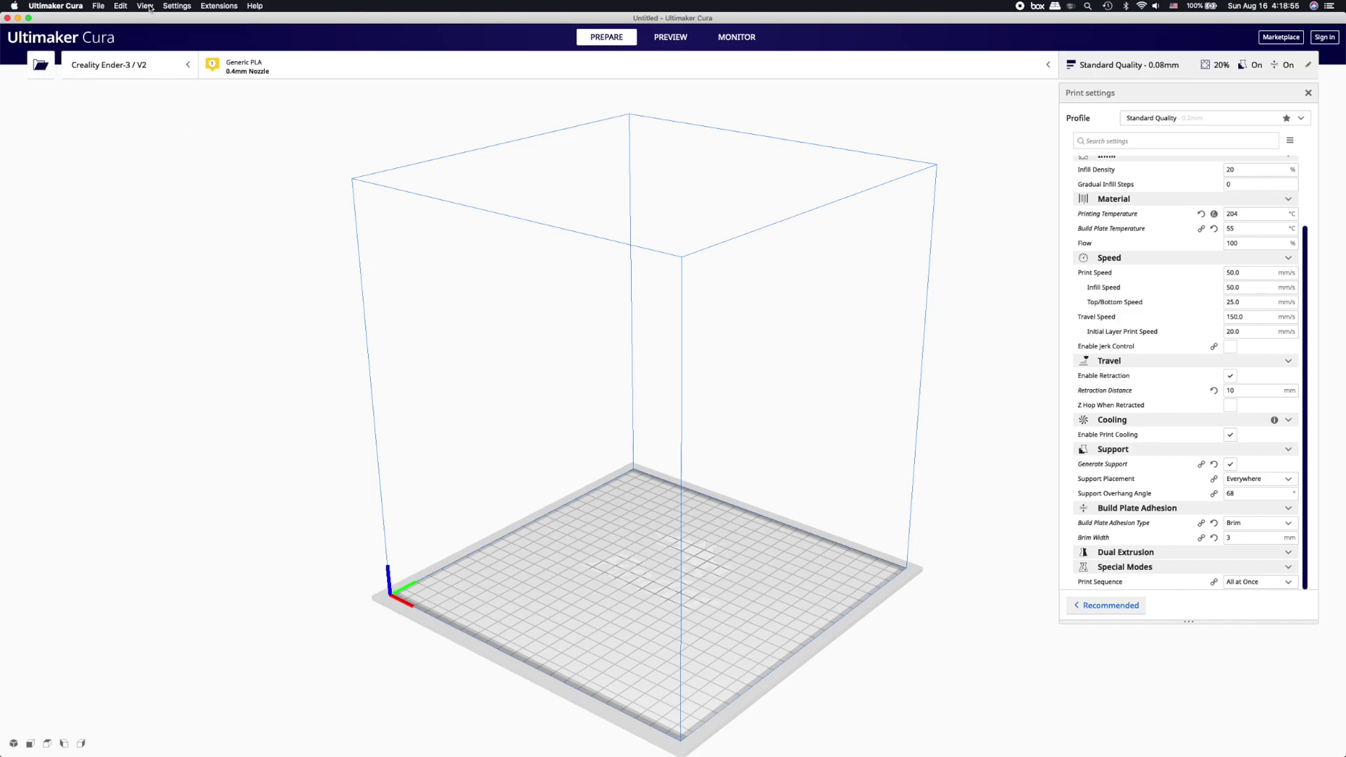
- Load the recent box.stl and rotate it 90° upright to 62.9 × 117.2 × 92.0 mm
left_click(99, 7)
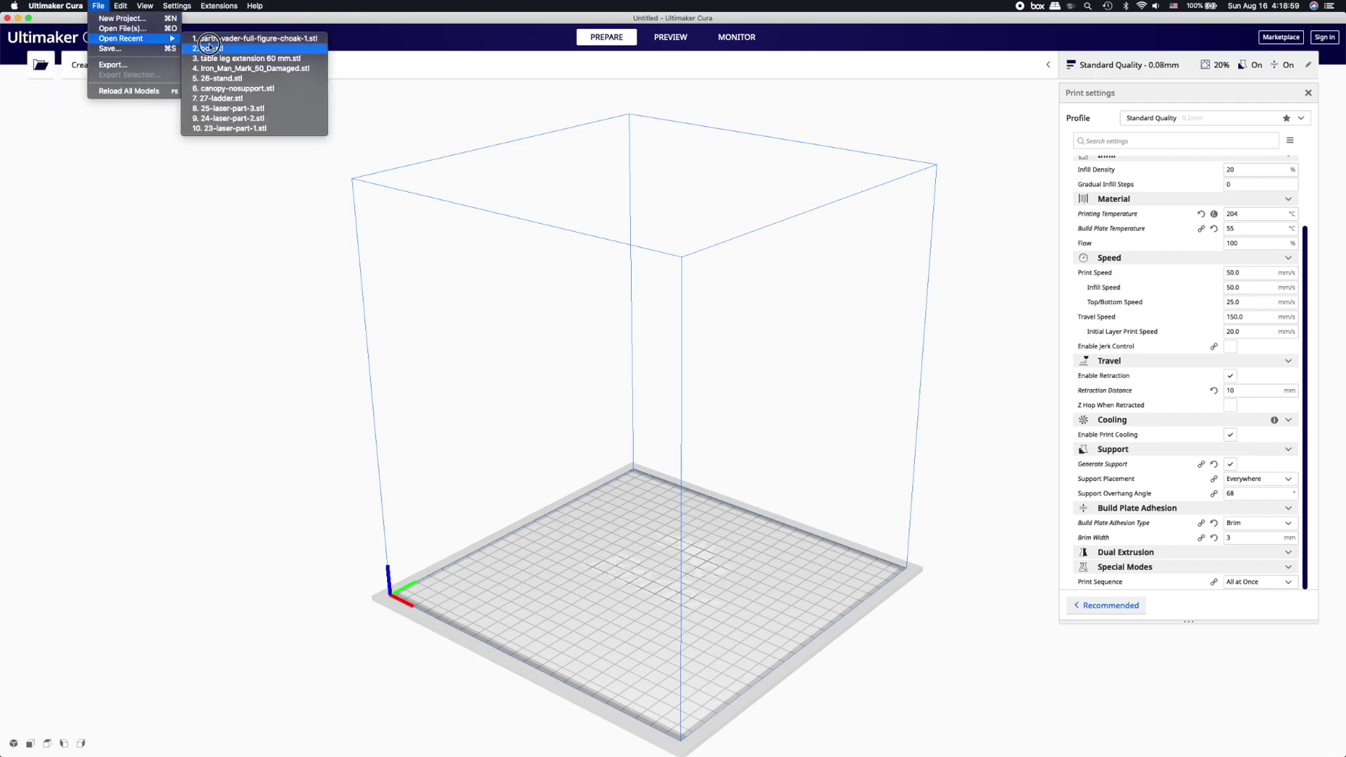
left_click(561, 431)
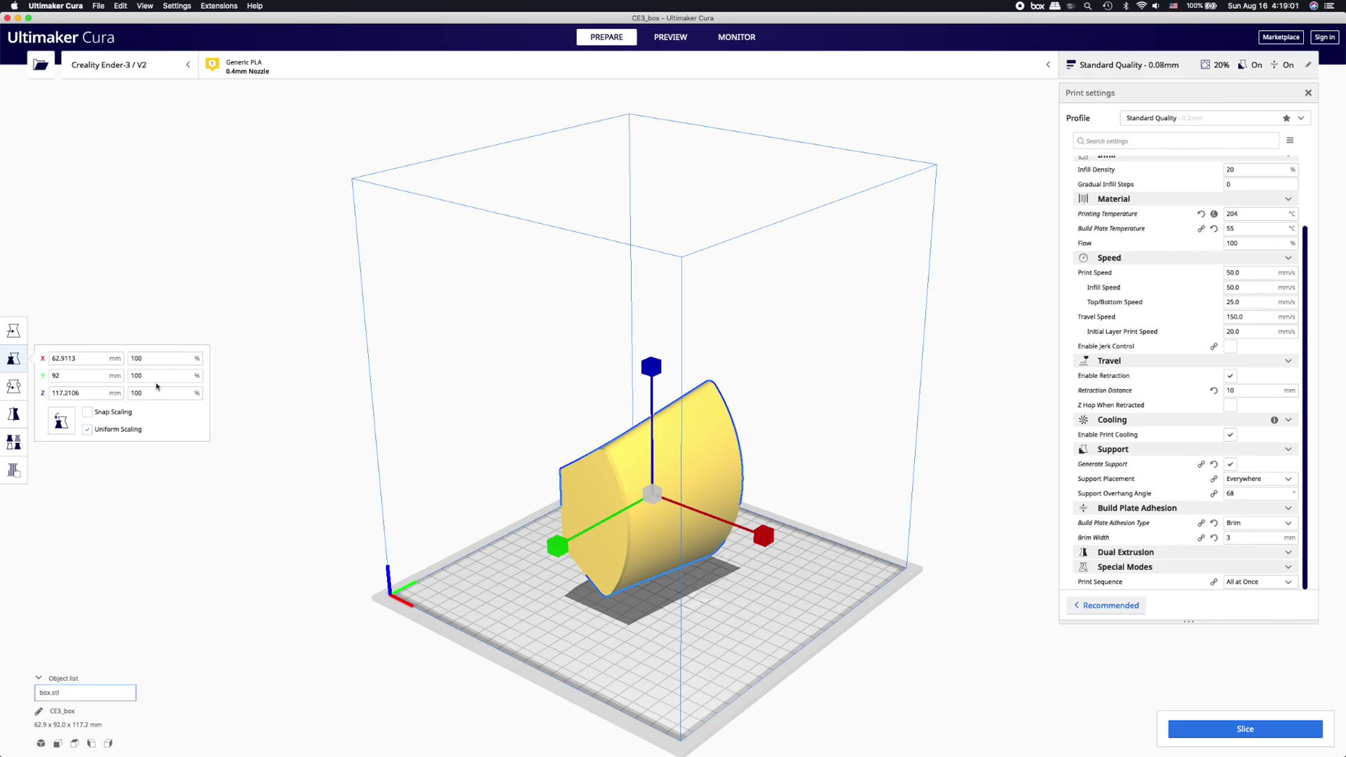
left_click(21, 396)
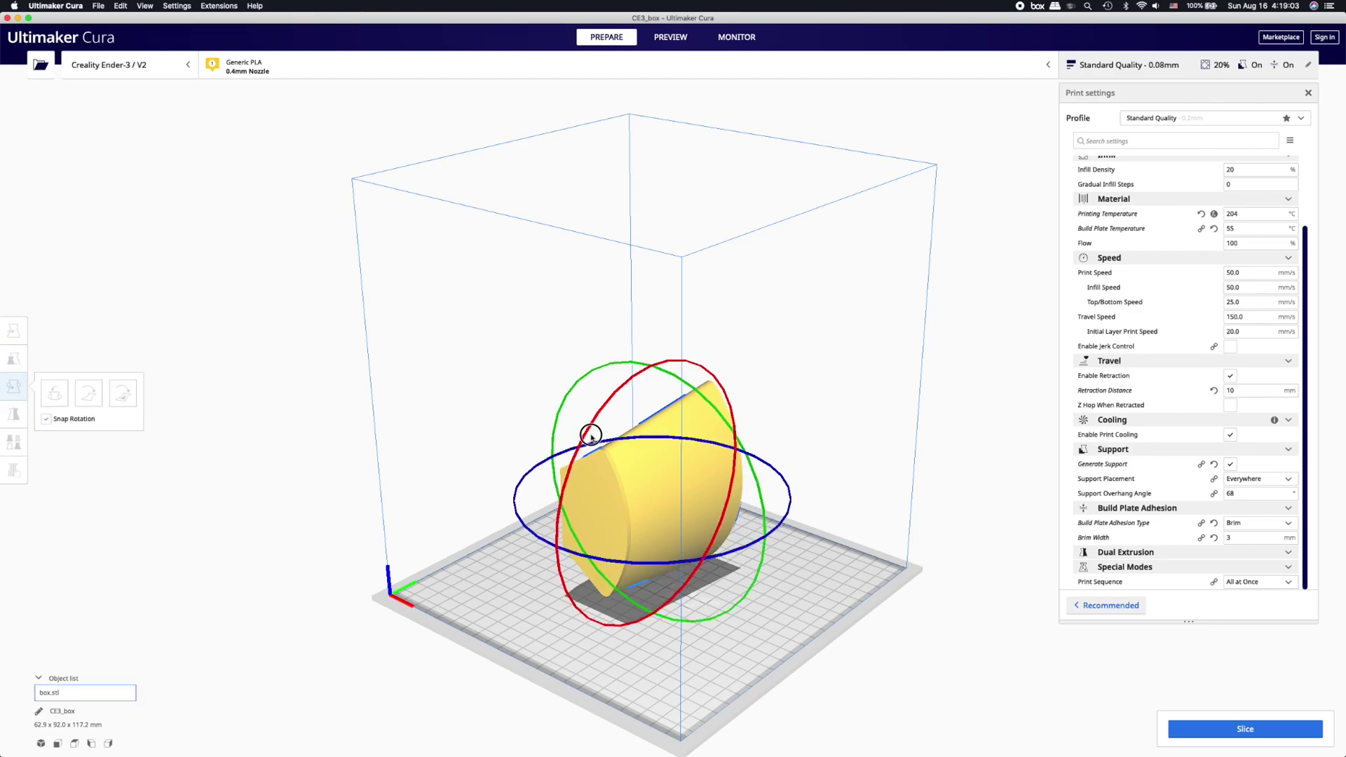
left_click_drag(591, 435, 573, 670)
left_click(573, 670)
right_click_drag(573, 669, 708, 610)
- Set layer height to 0.1 mm, disable support, and slice the box (18 h 24 min, 64 g)
scroll(1230, 375, "up", 3)
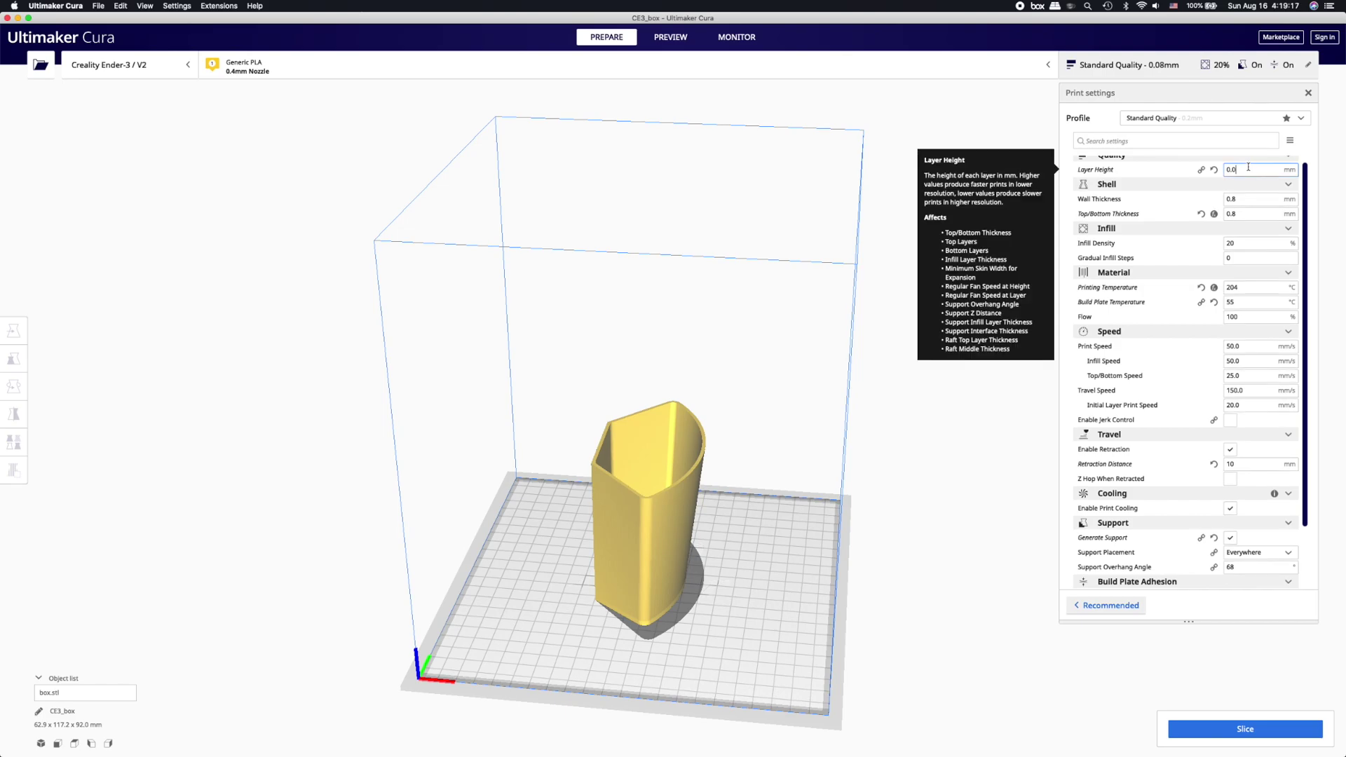
key("BackSpace")
type("1")
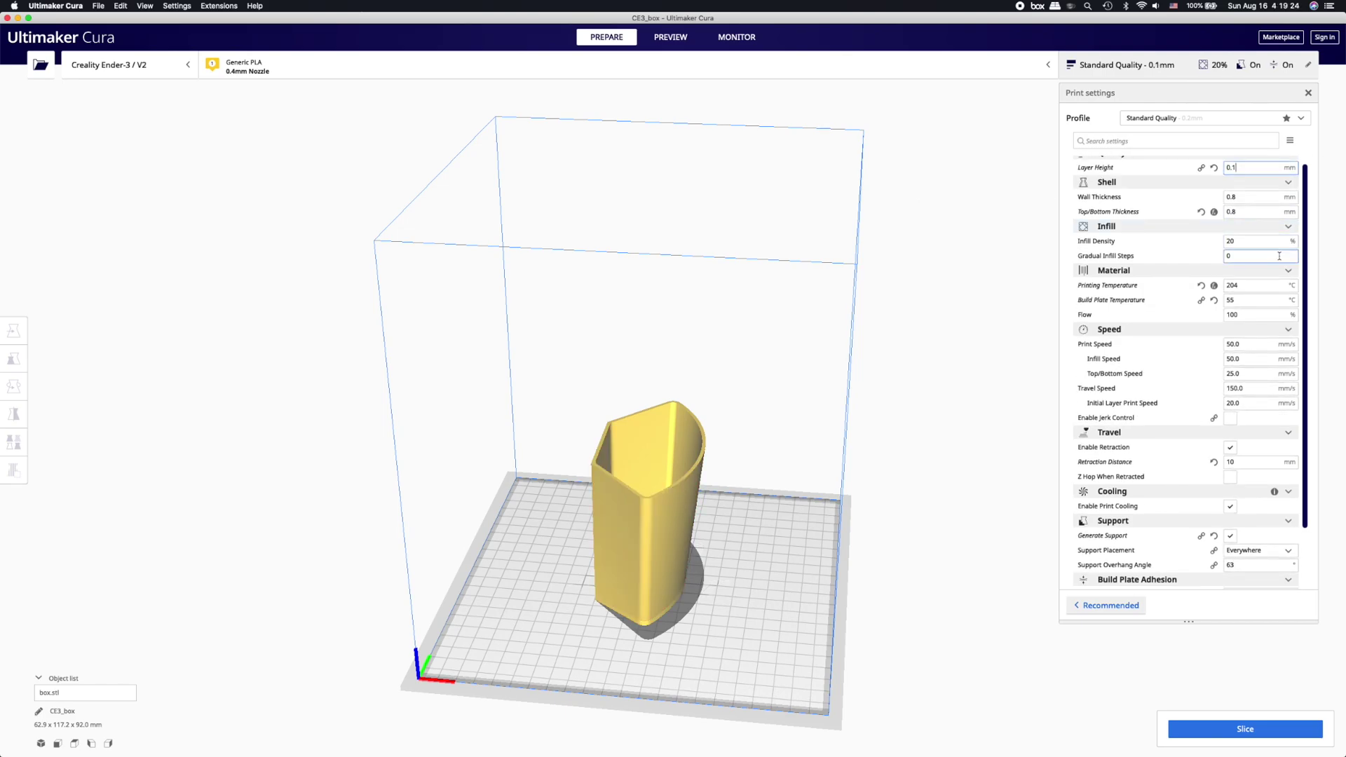
scroll(1264, 403, "down", 2)
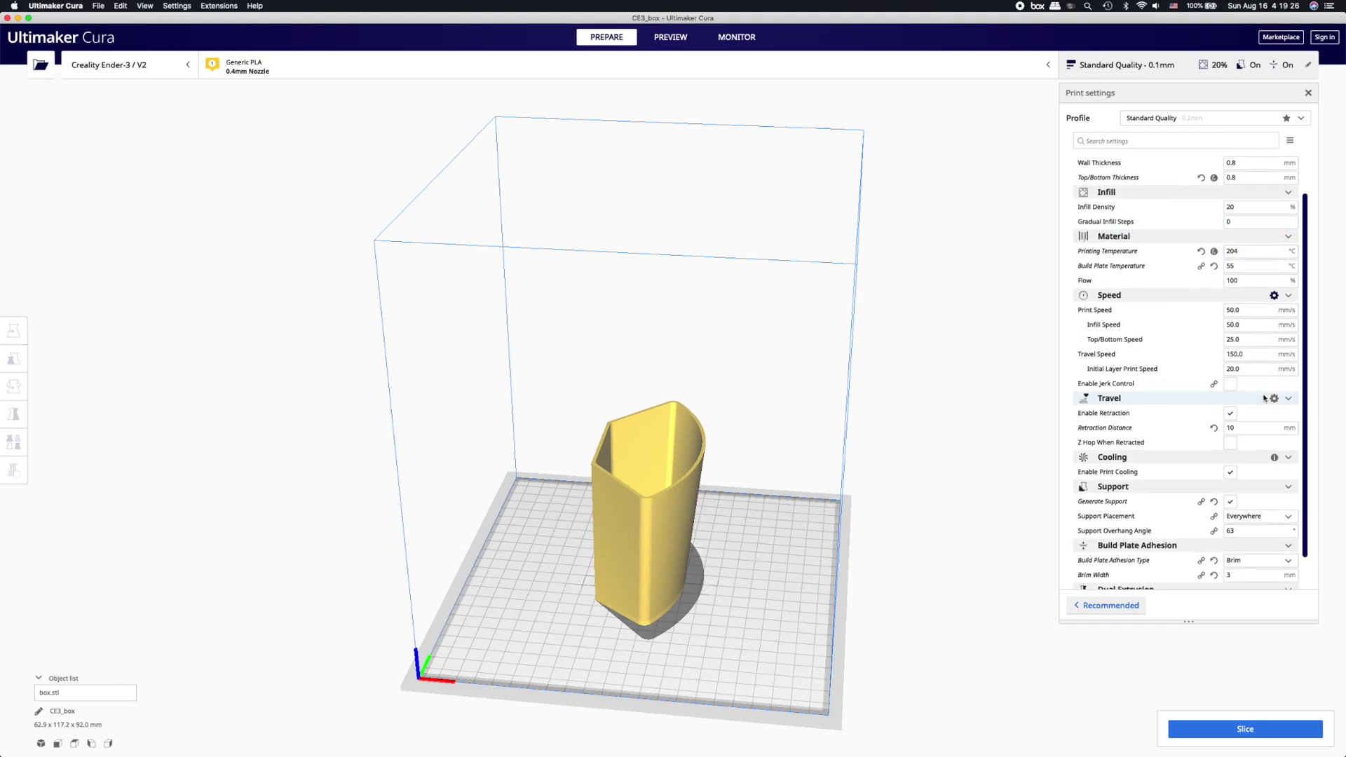
scroll(1264, 403, "down", 2)
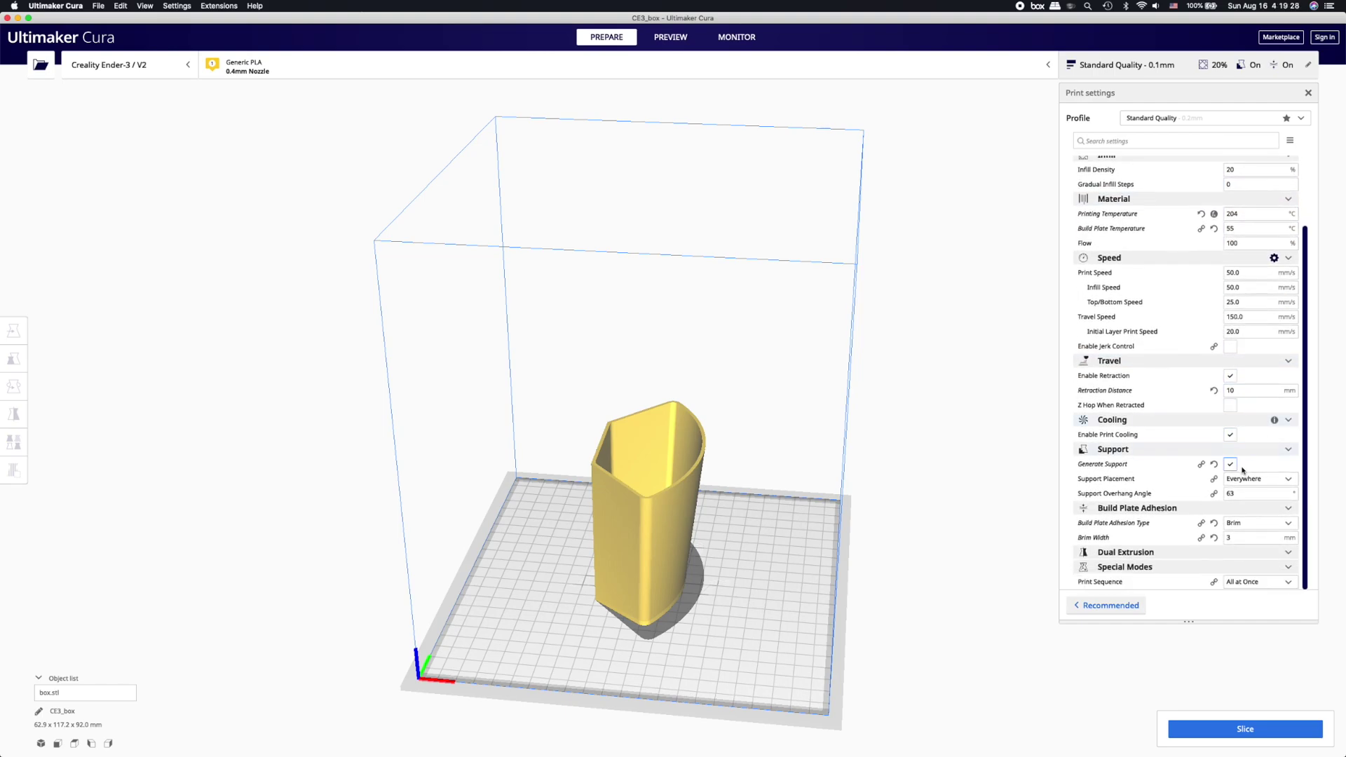
left_click(1232, 467)
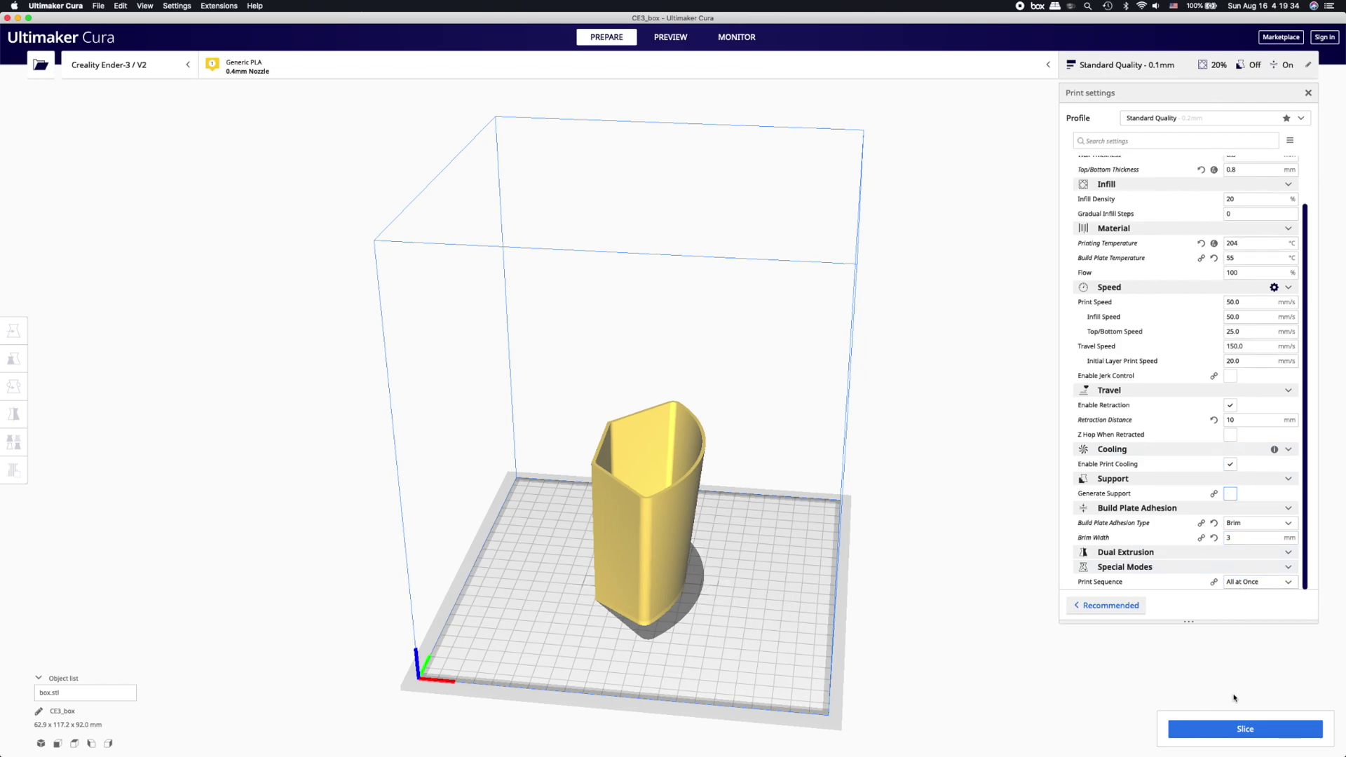
left_click(1236, 730)
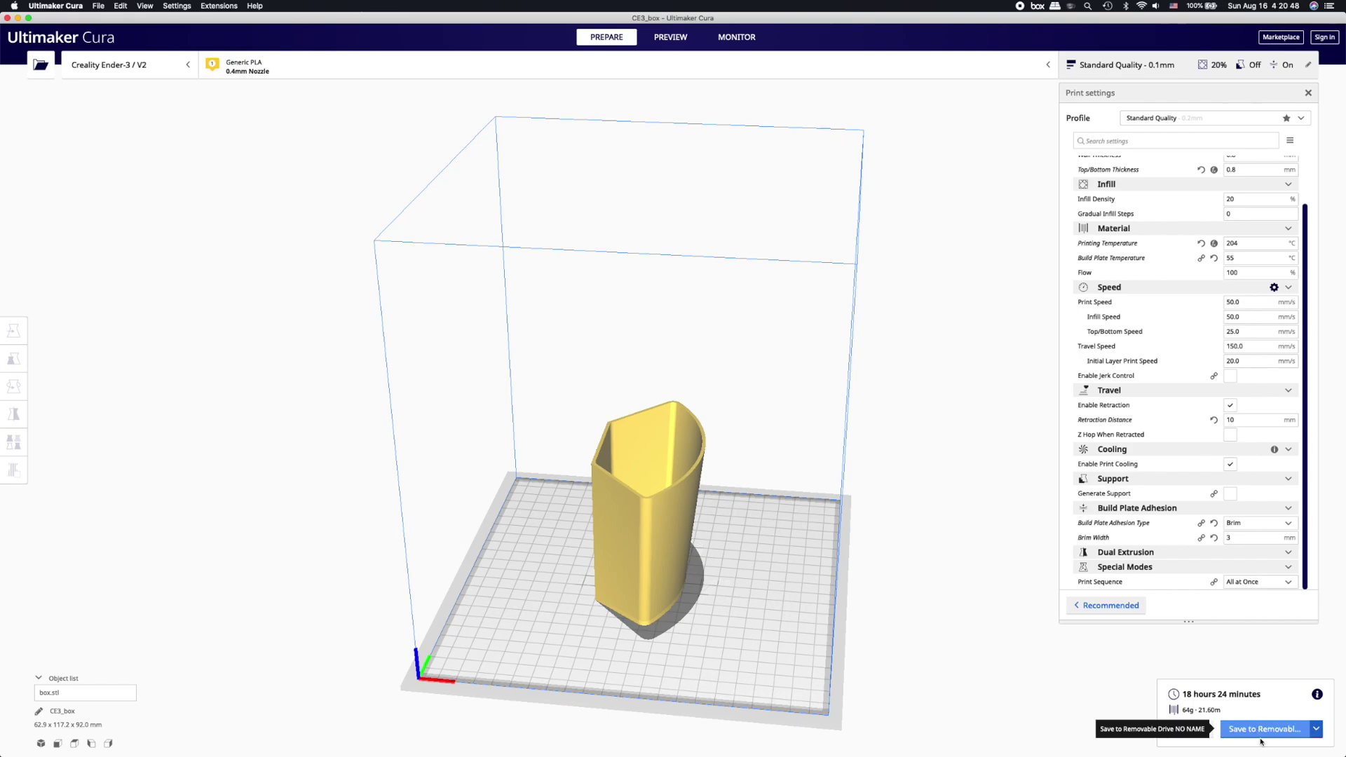
- Save CE3_box.gcode to the removable drive and eject the drive
left_click(1255, 728)
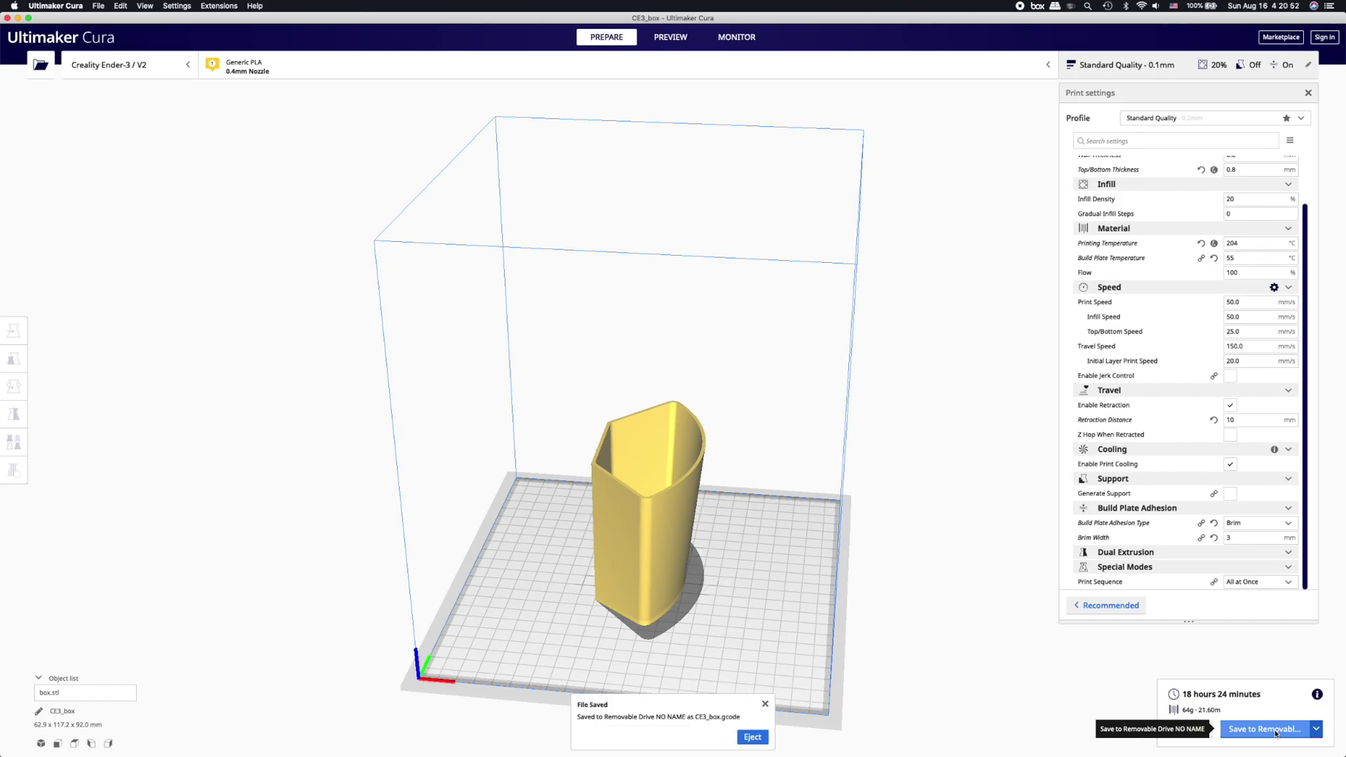
left_click(750, 742)
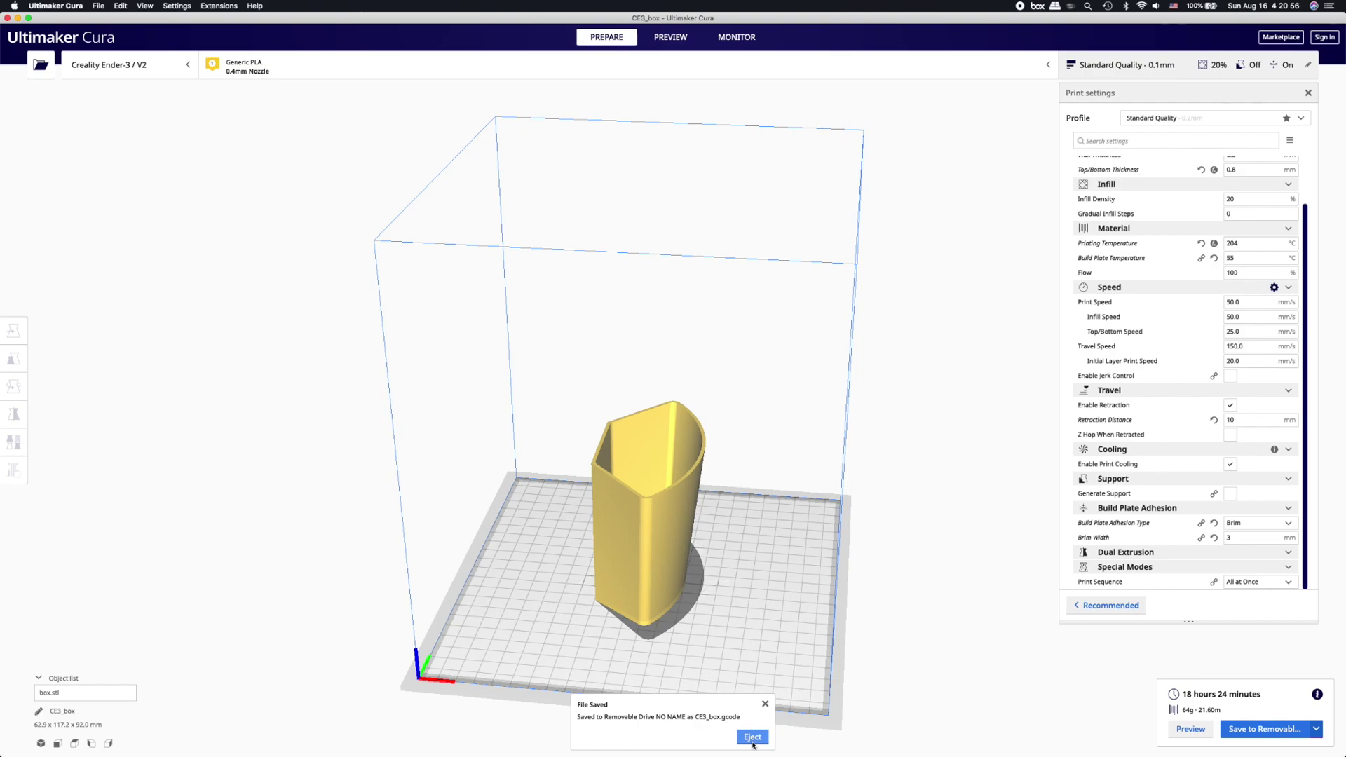